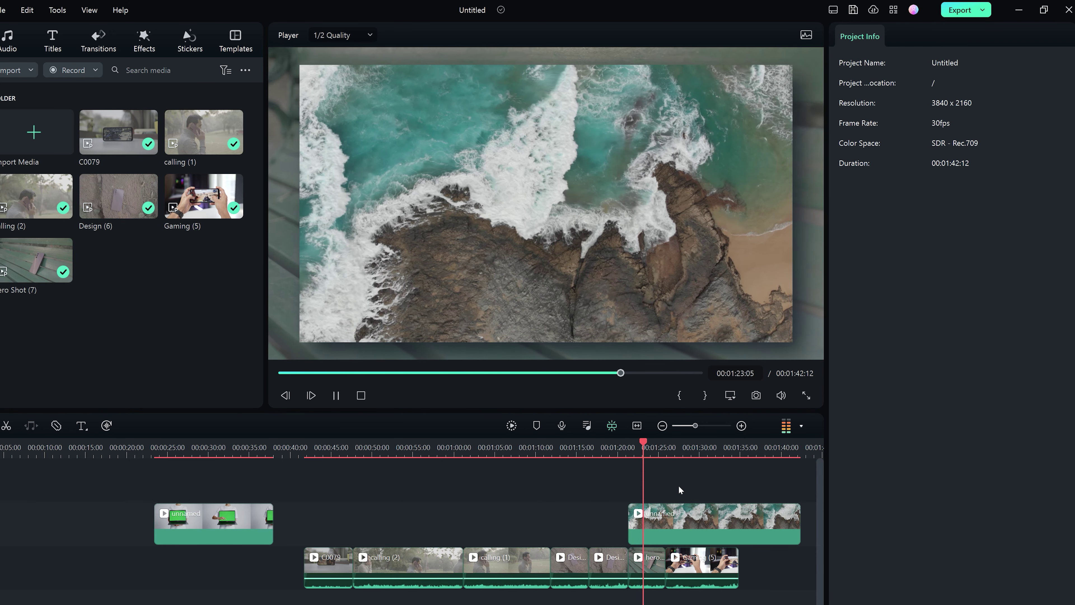
Apply a Linear mask to the ocean clip on the upper track and play it back.
{"action": "key", "text": "space"}
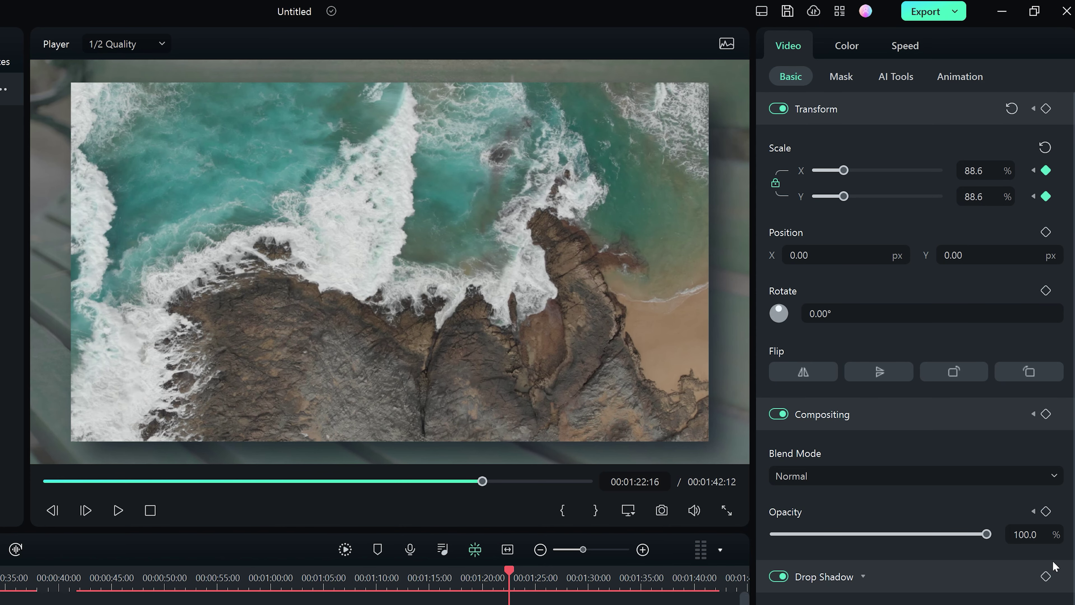
{"action": "left_click", "coordinate": [850, 49]}
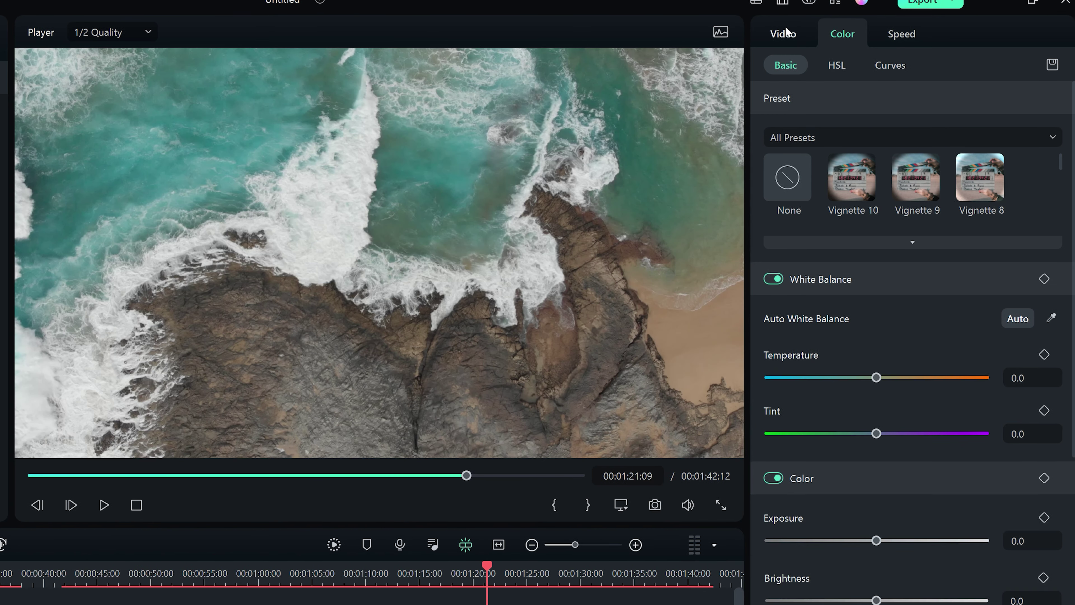
{"action": "left_click", "coordinate": [788, 45]}
{"action": "left_click", "coordinate": [842, 76]}
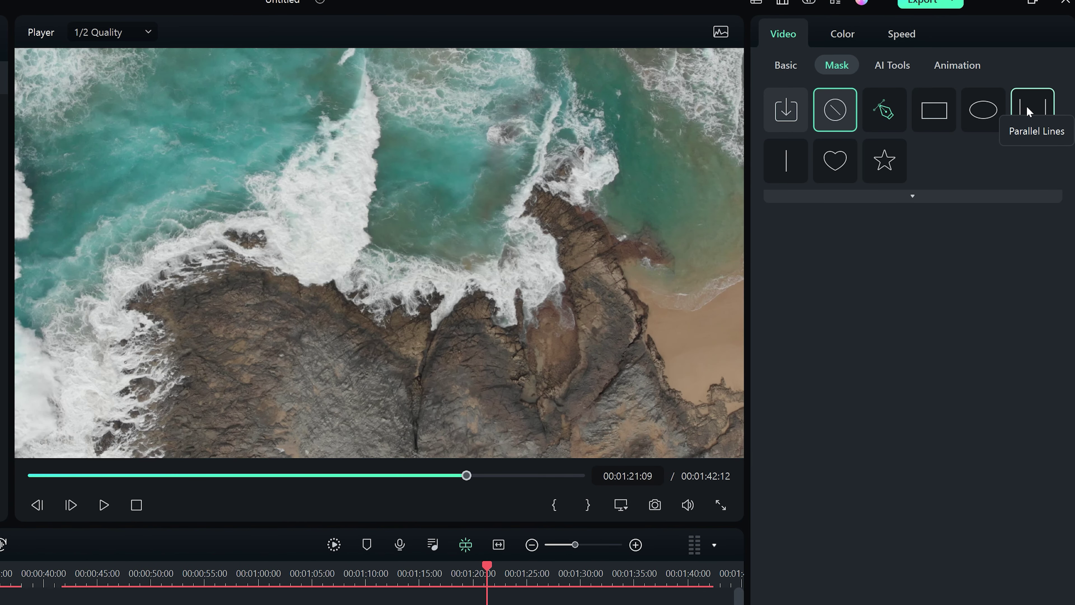
{"action": "left_click", "coordinate": [797, 158]}
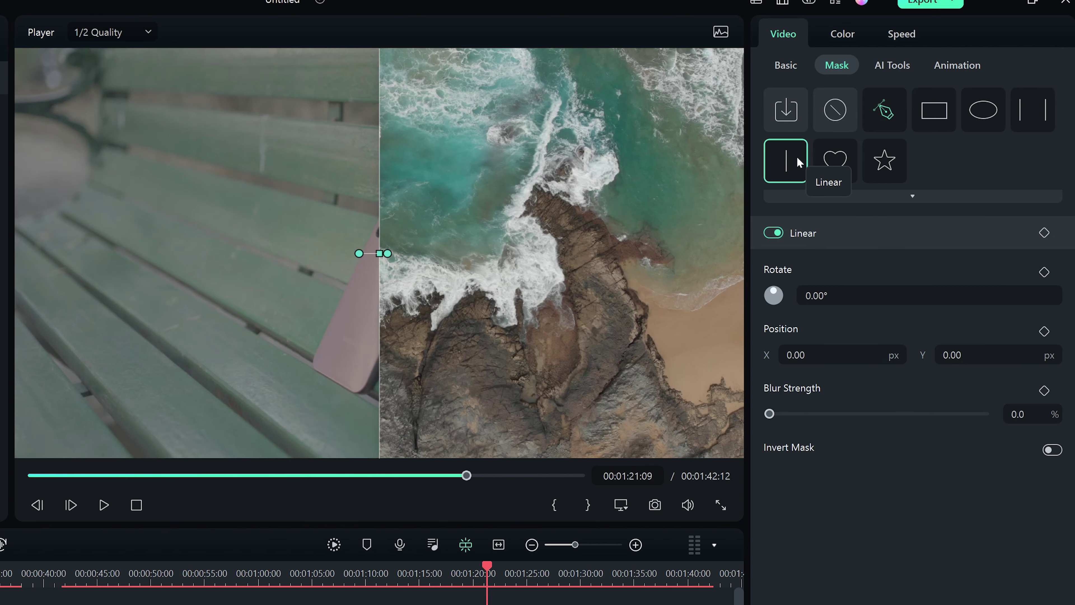
{"action": "key", "text": "space"}
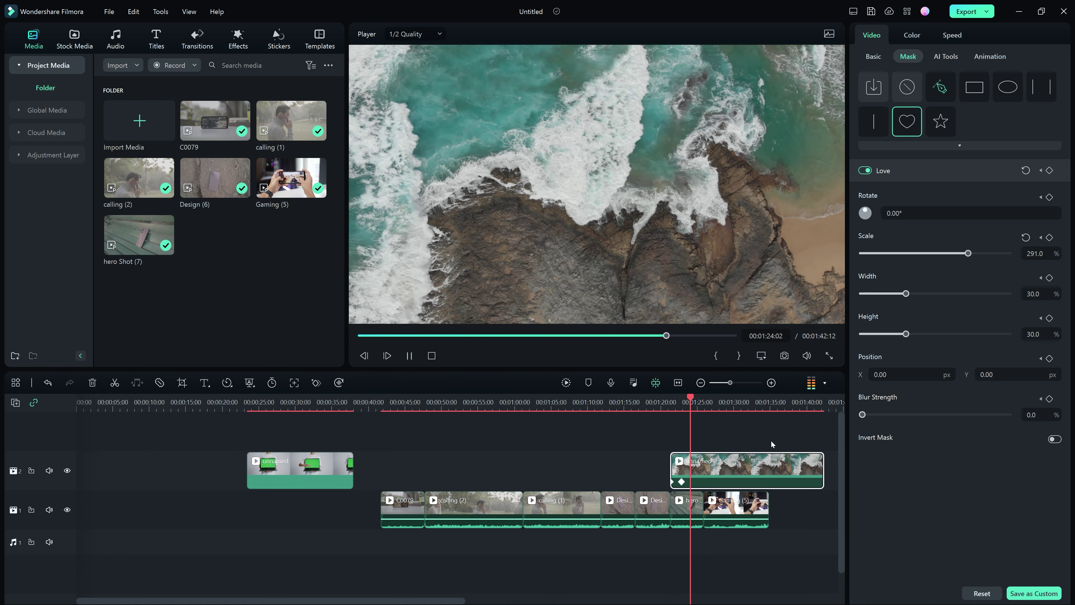
Replace the ocean clip's heart mask with a hand-drawn closed six-point mask over the middle of the frame and shift it sideways.
{"action": "left_click", "coordinate": [907, 87]}
{"action": "left_click", "coordinate": [940, 87]}
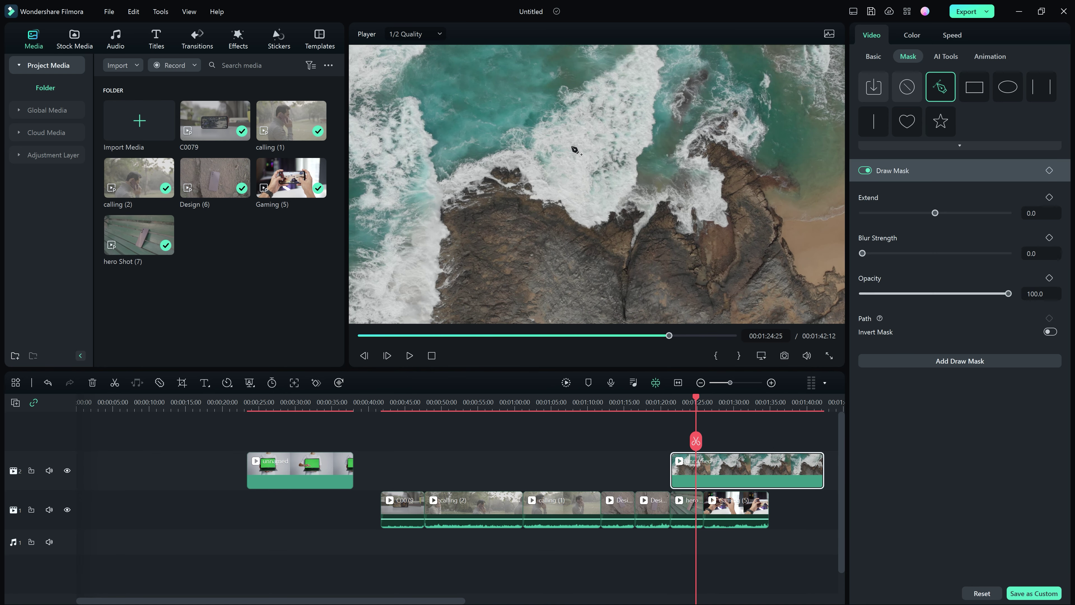
{"action": "left_click", "coordinate": [487, 161]}
{"action": "left_click", "coordinate": [548, 120]}
{"action": "left_click", "coordinate": [641, 120]}
{"action": "left_click", "coordinate": [714, 164]}
{"action": "left_click", "coordinate": [673, 225]}
{"action": "left_click", "coordinate": [569, 225]}
{"action": "left_click", "coordinate": [487, 162]}
{"action": "mouse_move", "coordinate": [625, 195]}
{"action": "left_mouse_down"}
{"action": "mouse_move", "coordinate": [614, 186]}
{"action": "mouse_move", "coordinate": [580, 215]}
{"action": "mouse_move", "coordinate": [643, 249]}
{"action": "mouse_move", "coordinate": [698, 198]}
{"action": "left_mouse_up"}
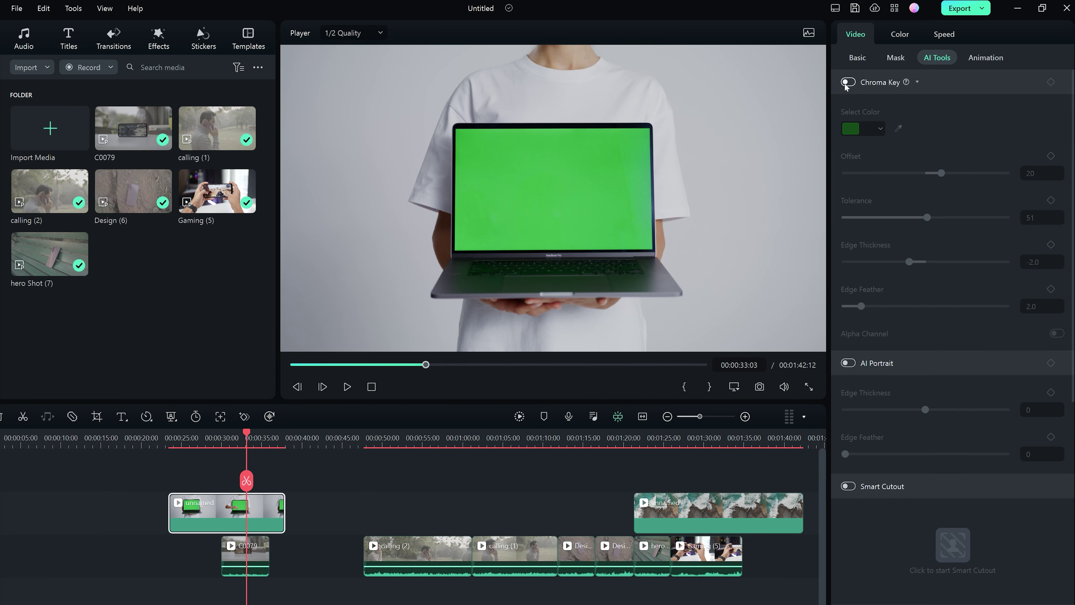
Enable Chroma Key on the green-screen laptop clip and scale the C0079 clip beneath it to 45.6% to fit the laptop display.
{"action": "left_click", "coordinate": [847, 82]}
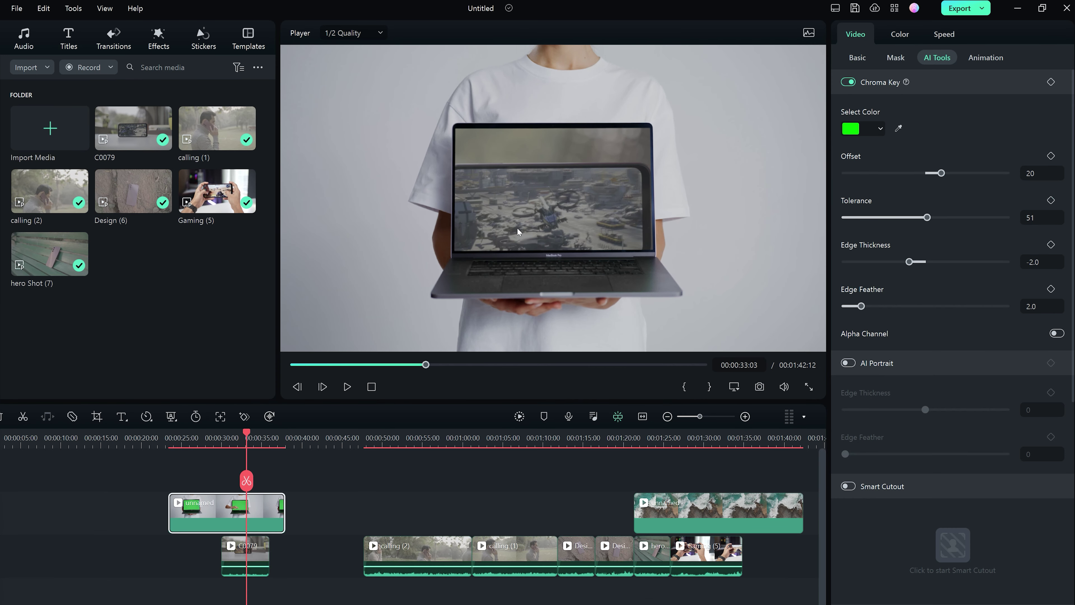
{"action": "left_click", "coordinate": [257, 552]}
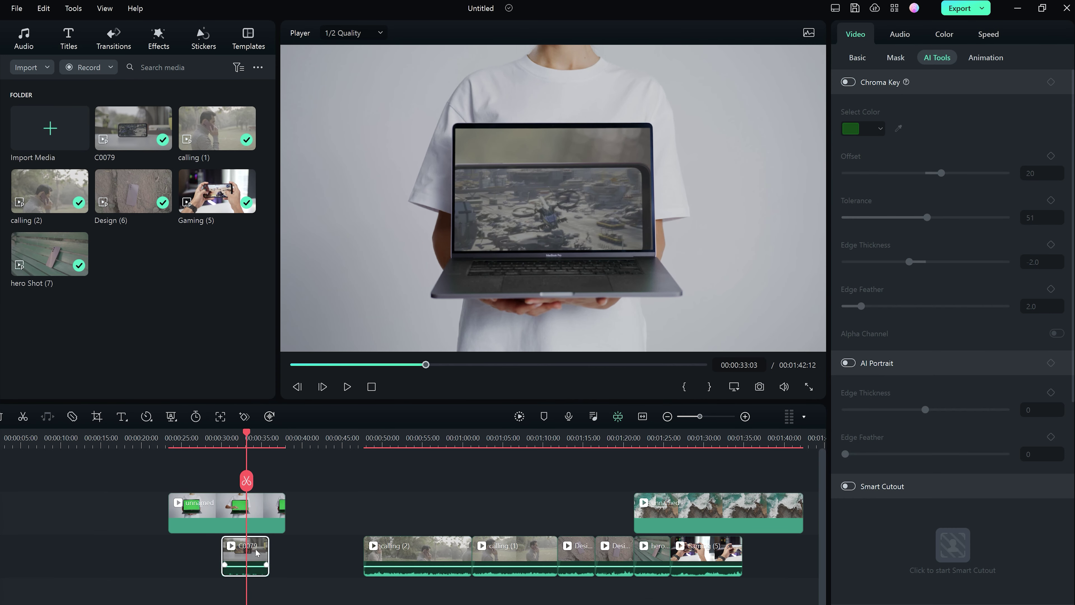
{"action": "left_click", "coordinate": [852, 57]}
{"action": "left_click_drag", "start_coordinate": [902, 128], "coordinate": [863, 126]}
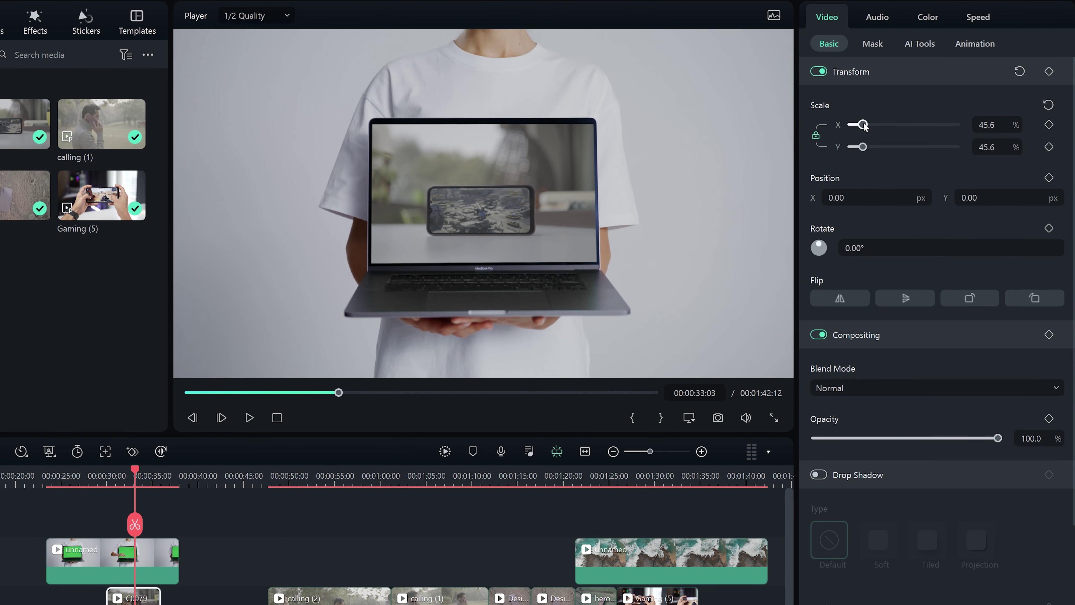
{"action": "left_click", "coordinate": [125, 475]}
{"action": "key", "text": "space"}
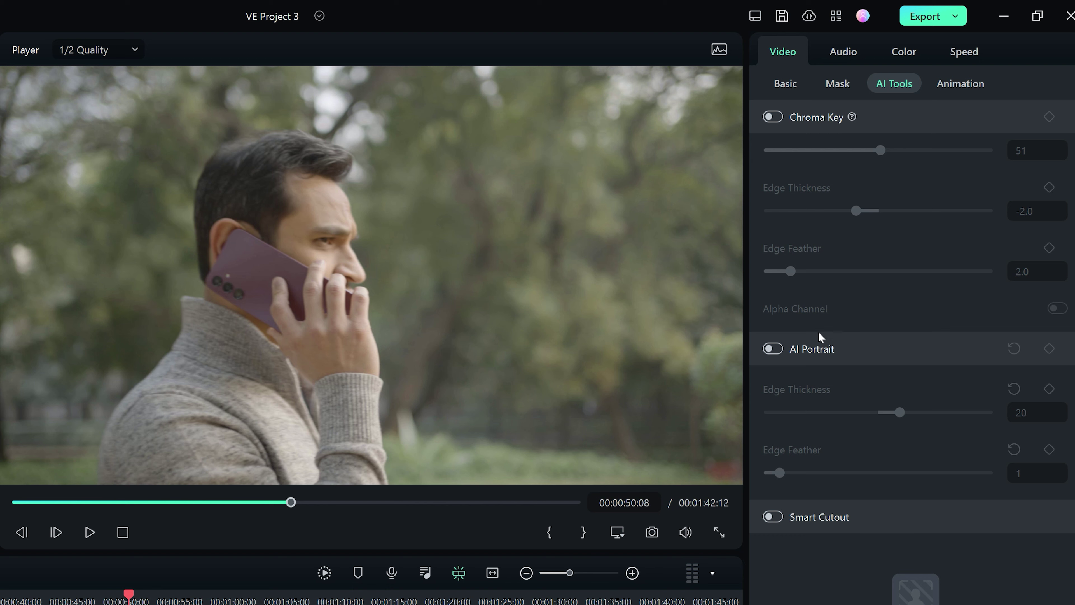
Enable AI Portrait on the calling (2) clip and place the teal wall photo from Pexels beneath it as background.
{"action": "left_click", "coordinate": [774, 348]}
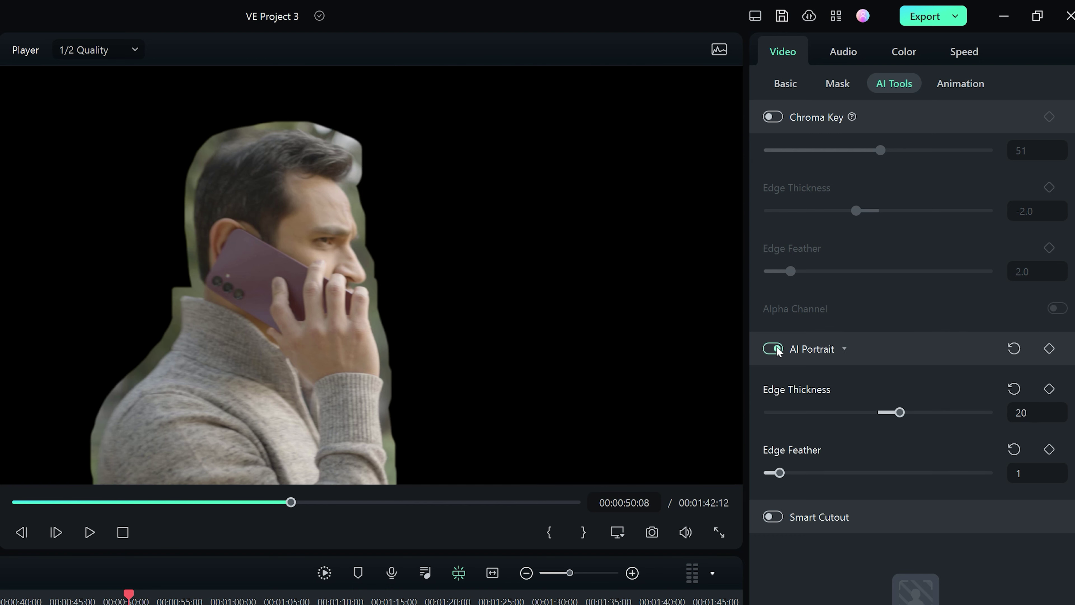
{"action": "key", "text": "space"}
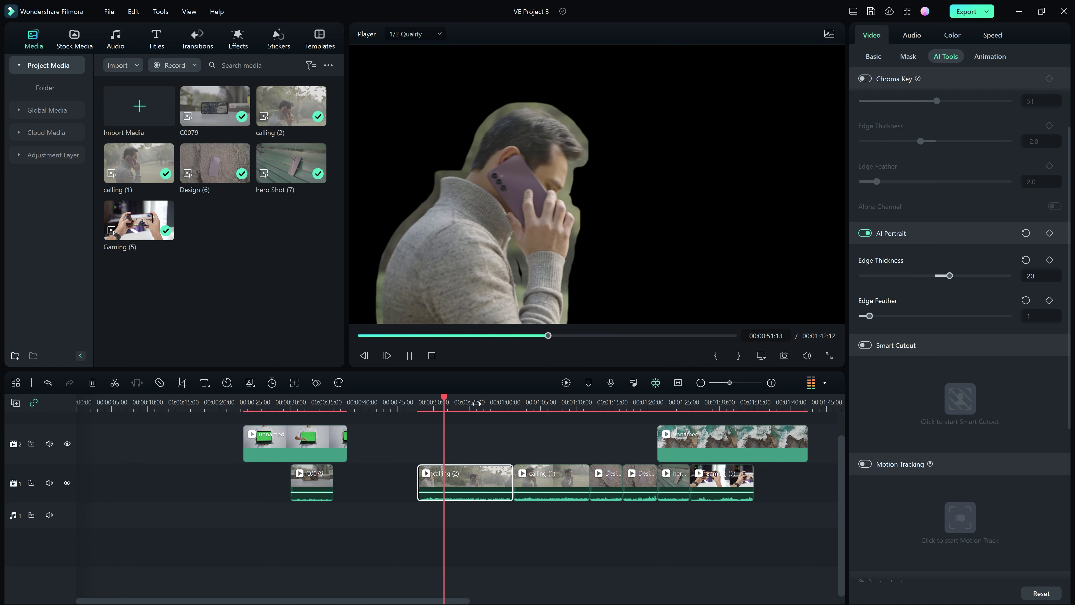
{"action": "left_click_drag", "start_coordinate": [216, 131], "coordinate": [463, 487]}
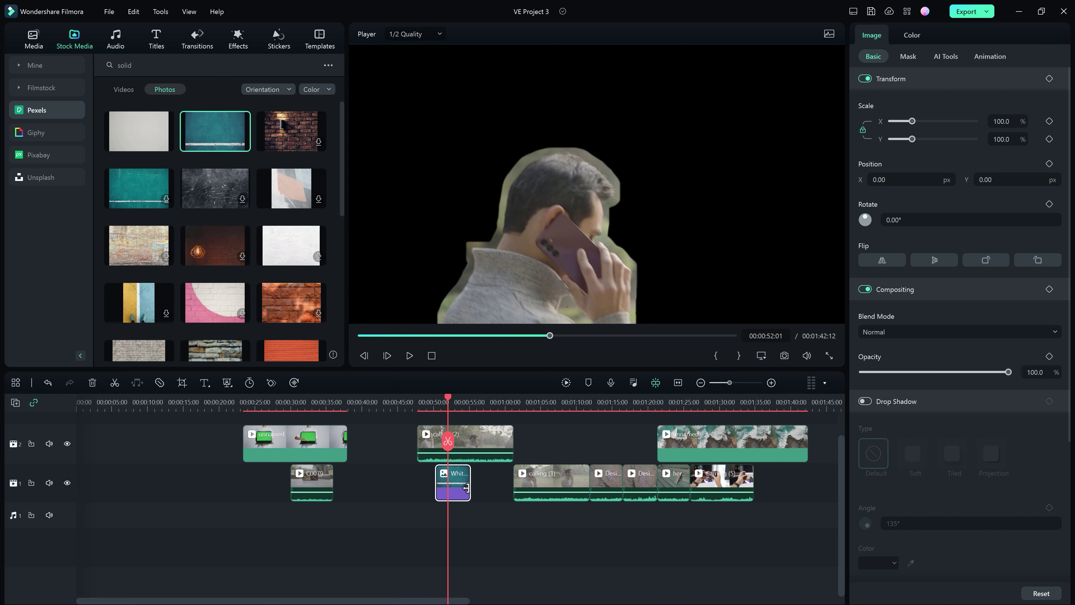
{"action": "key", "text": "space"}
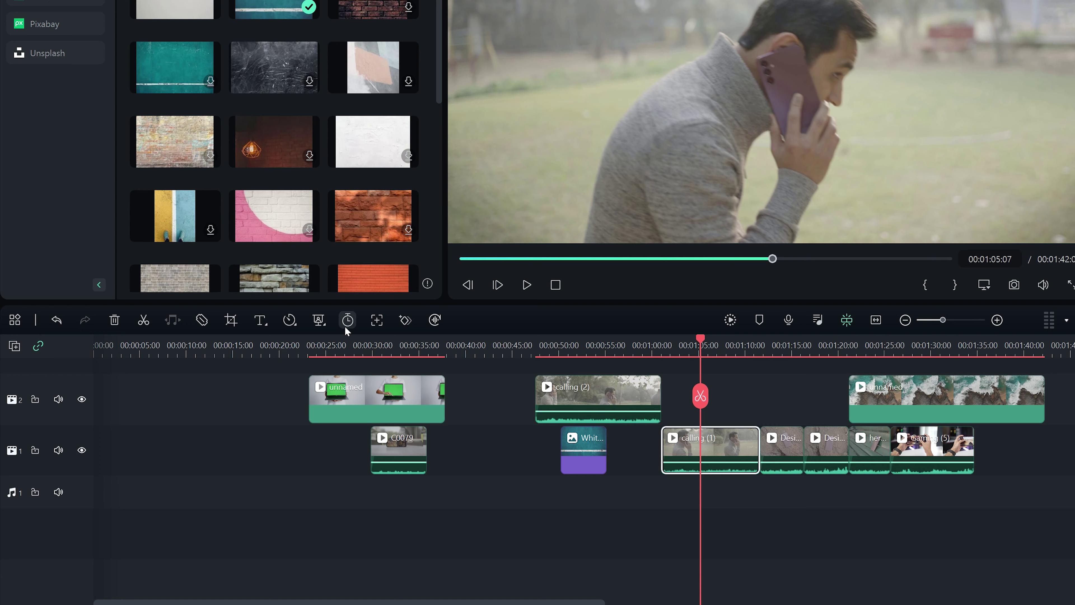
Turn on Motion Tracking for the calling (1) clip and fit the tracking box over the man's head and phone.
{"action": "left_click", "coordinate": [377, 321]}
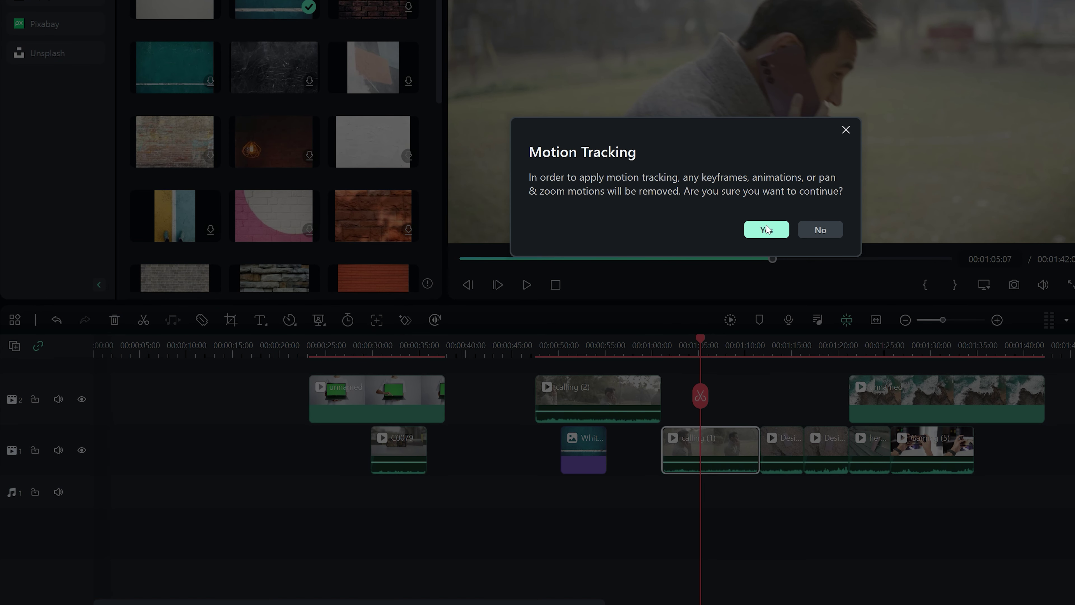
{"action": "left_click", "coordinate": [767, 230]}
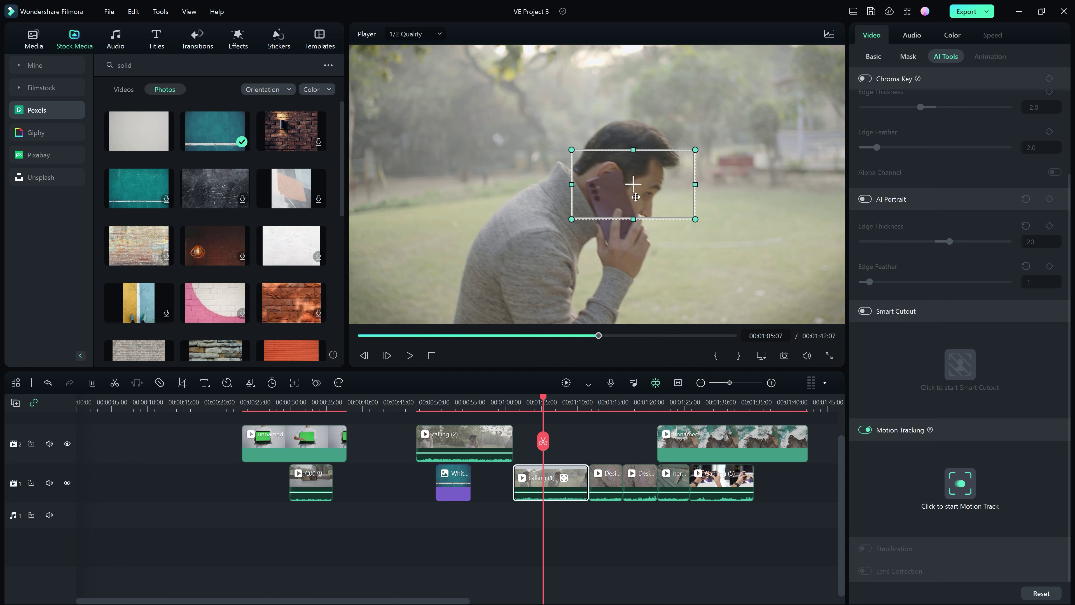
{"action": "left_click_drag", "start_coordinate": [635, 197], "coordinate": [611, 171]}
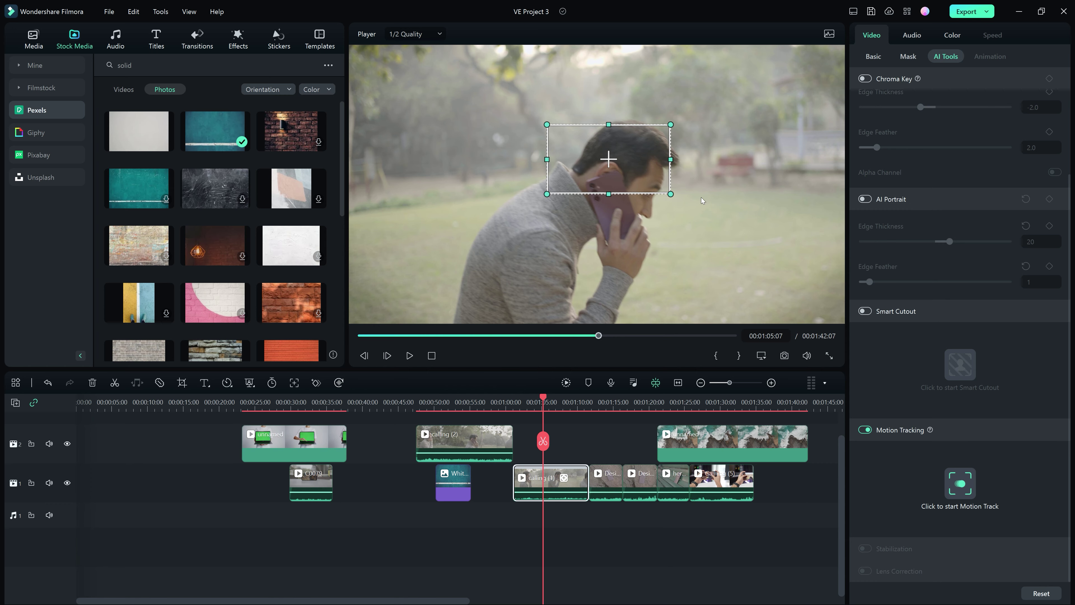
{"action": "left_click_drag", "start_coordinate": [671, 195], "coordinate": [703, 211]}
{"action": "left_click_drag", "start_coordinate": [609, 159], "coordinate": [626, 181]}
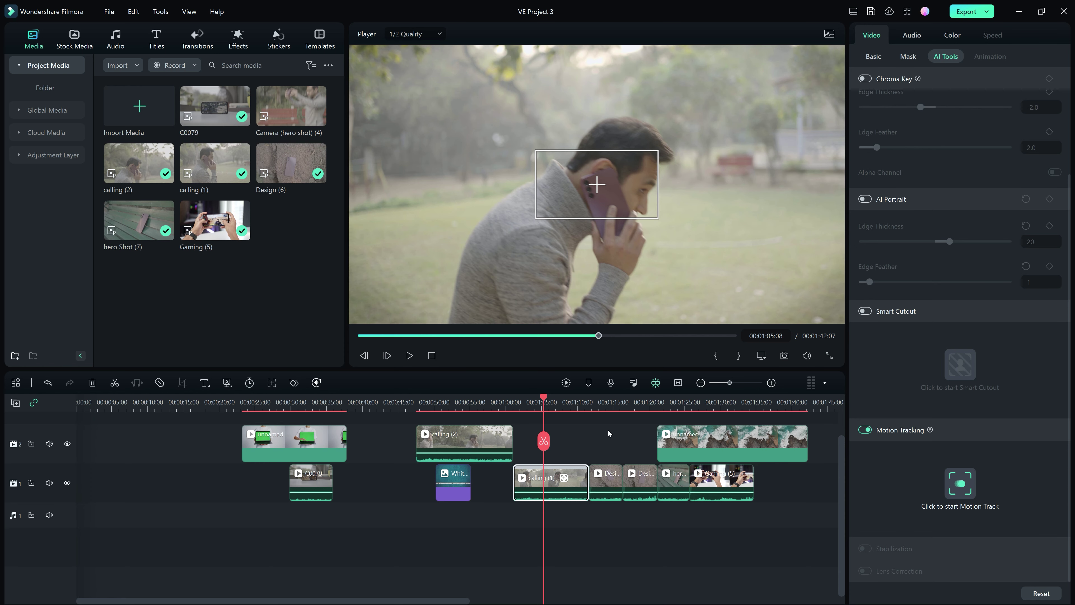
Shape the white curve of the first Design clip into a gentle S, raising the highlights and lowering the shadows.
{"action": "left_click", "coordinate": [608, 473]}
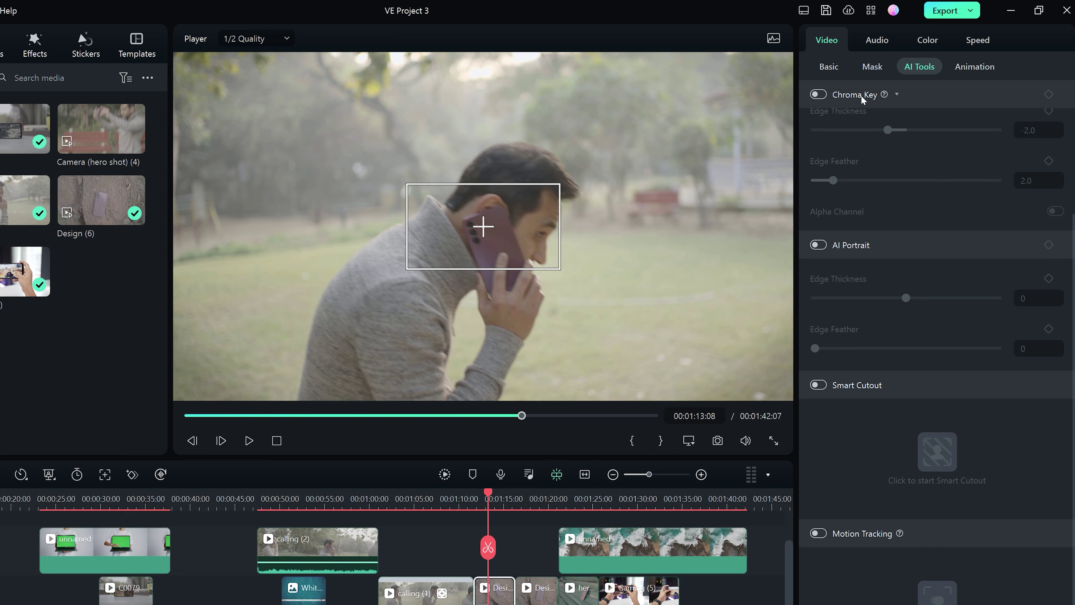
{"action": "left_click", "coordinate": [928, 45]}
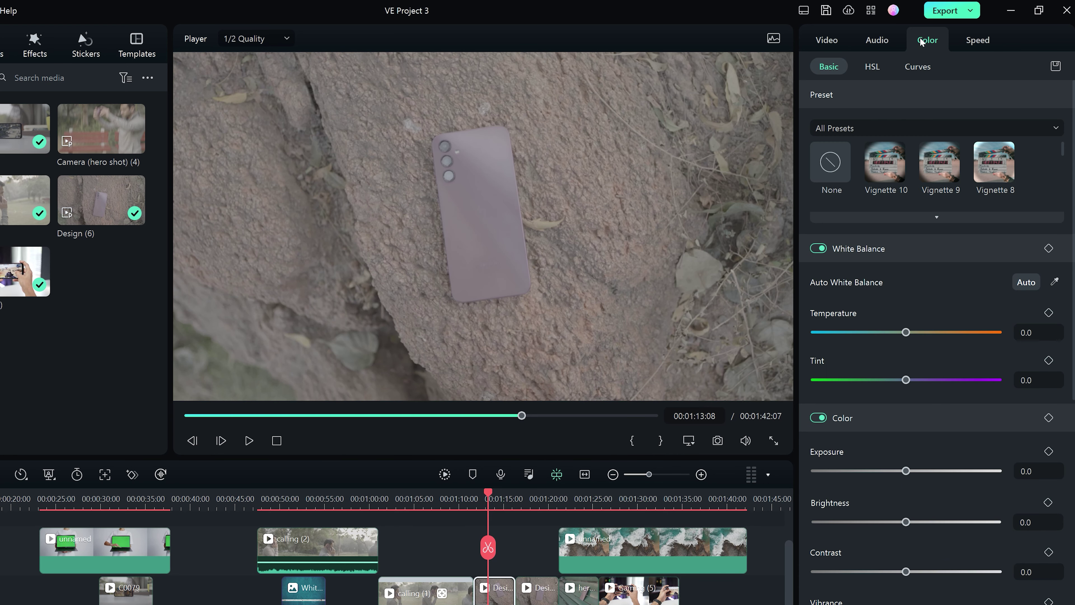
{"action": "scroll", "coordinate": [953, 428], "scroll_direction": "down", "scroll_amount": 3}
{"action": "scroll", "coordinate": [956, 440], "scroll_direction": "up", "scroll_amount": 3}
{"action": "left_click", "coordinate": [917, 67]}
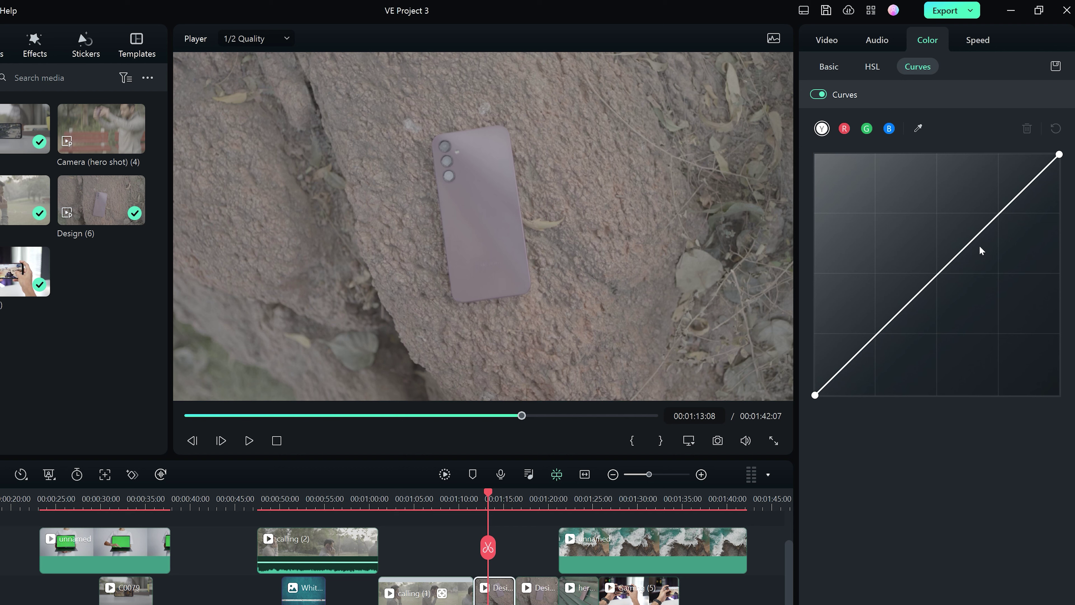
{"action": "left_click_drag", "start_coordinate": [992, 223], "coordinate": [985, 208]}
{"action": "left_click_drag", "start_coordinate": [878, 333], "coordinate": [882, 356]}
{"action": "left_click_drag", "start_coordinate": [939, 283], "coordinate": [936, 296]}
Grade the first Design clip with exposure 7.3, contrast about 63, a slightly warmer temperature and slightly richer color.
{"action": "left_click", "coordinate": [831, 72]}
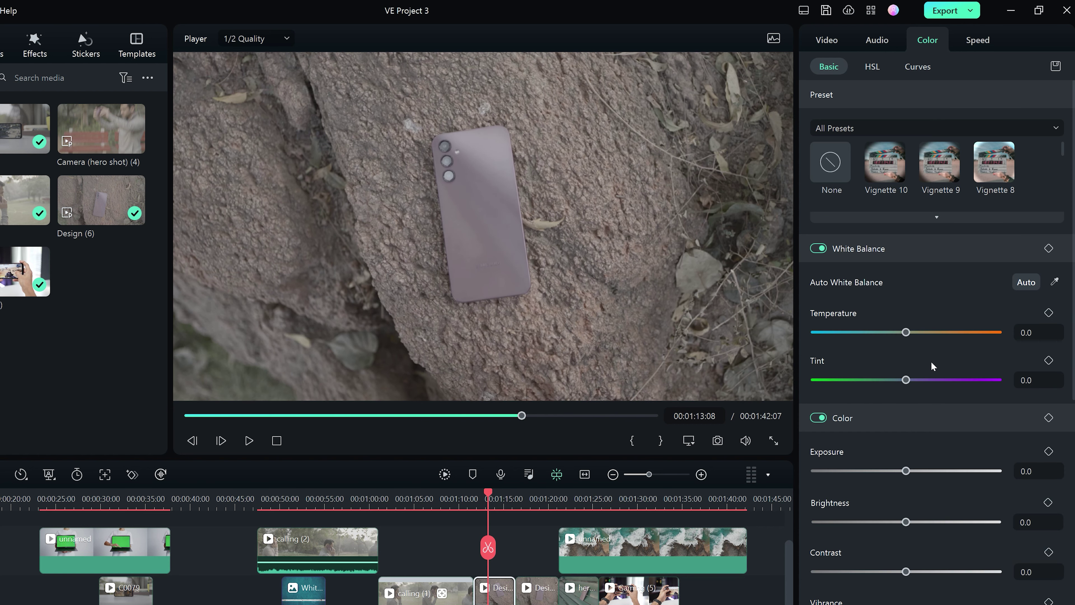
{"action": "left_click_drag", "start_coordinate": [906, 471], "coordinate": [913, 471]}
{"action": "left_click_drag", "start_coordinate": [906, 572], "coordinate": [964, 572]}
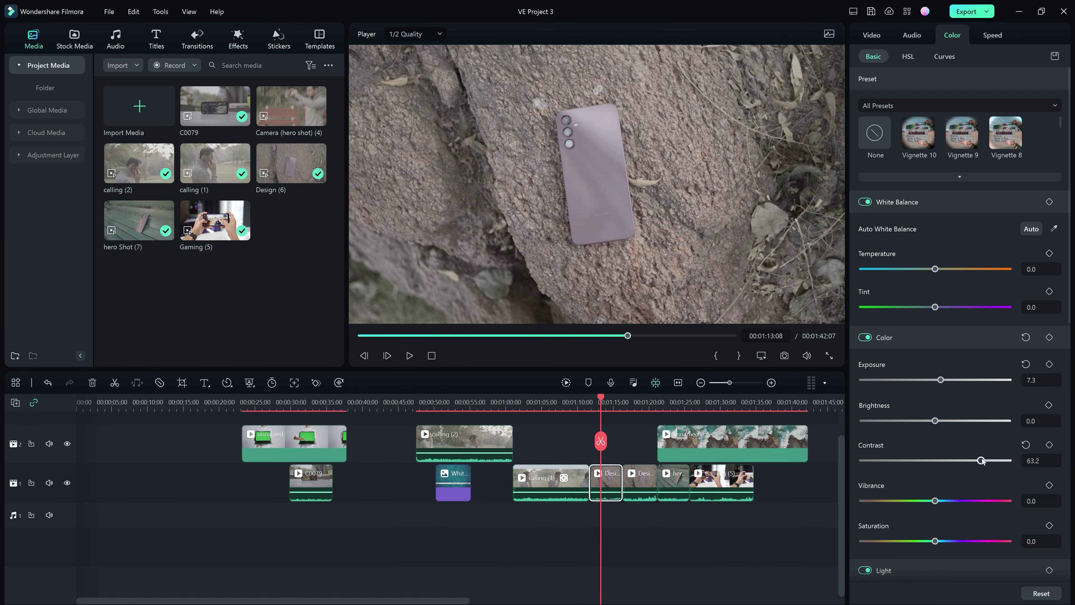
{"action": "left_click_drag", "start_coordinate": [983, 459], "coordinate": [981, 460]}
{"action": "left_click_drag", "start_coordinate": [936, 269], "coordinate": [940, 269]}
{"action": "scroll", "coordinate": [942, 465], "scroll_direction": "down", "scroll_amount": 2}
{"action": "left_click_drag", "start_coordinate": [939, 442], "coordinate": [950, 443]}
{"action": "scroll", "coordinate": [960, 510], "scroll_direction": "down", "scroll_amount": 3}
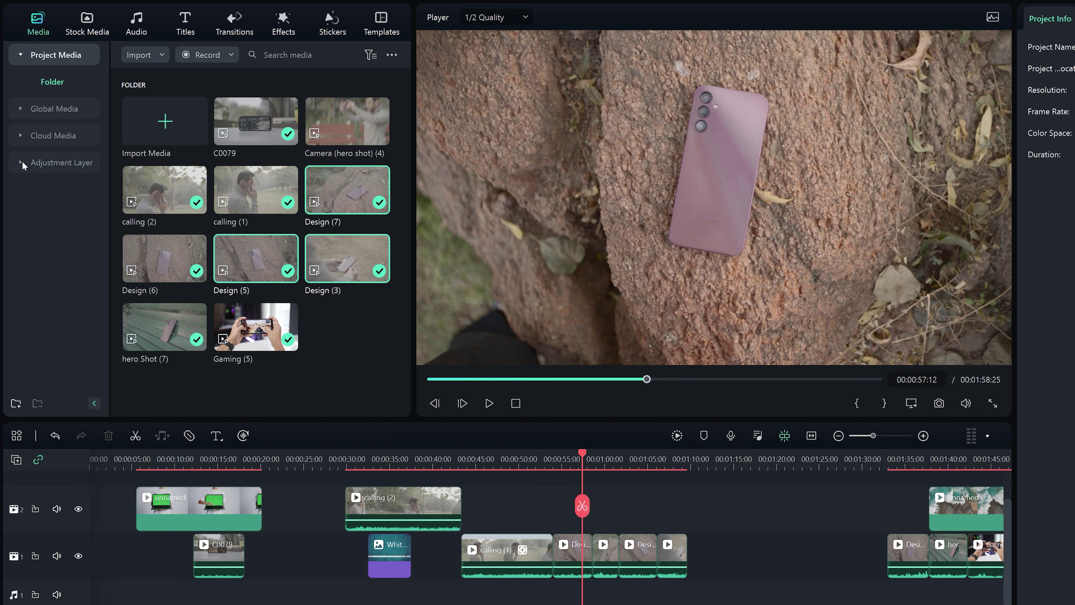
Add the preset adjustment layer above the Design clips, ending at 00:01:09:18 with a duration of 00:00:15:20.
{"action": "left_click", "coordinate": [22, 161]}
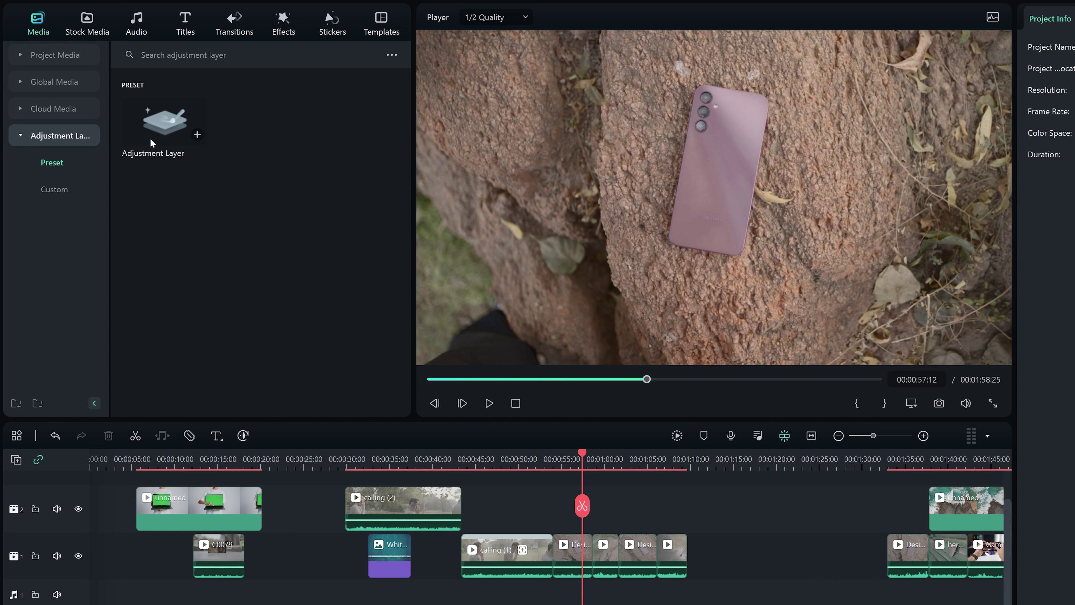
{"action": "left_click", "coordinate": [51, 189]}
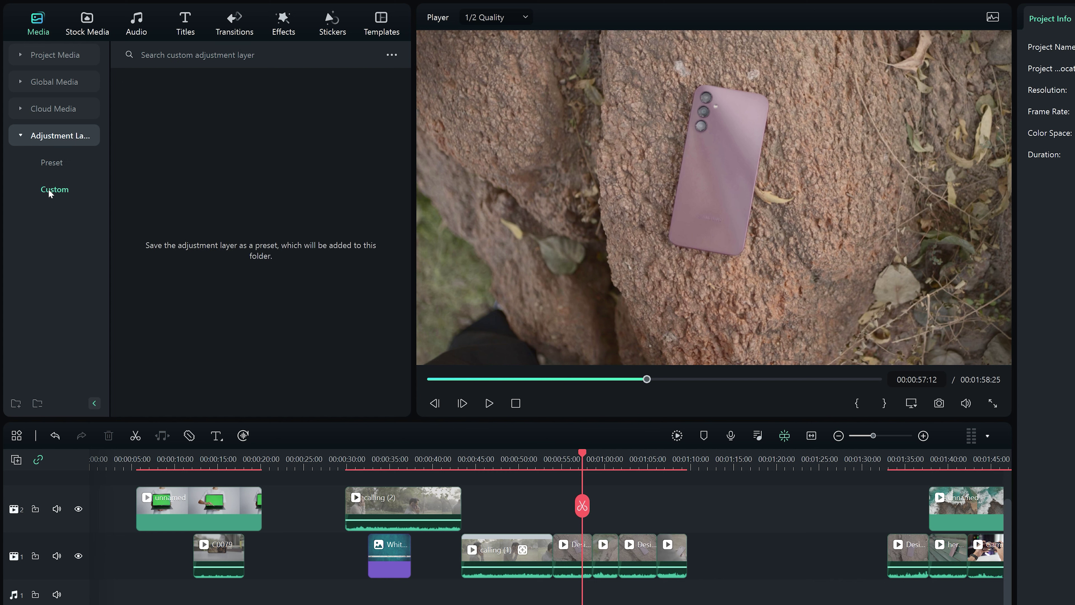
{"action": "left_click", "coordinate": [53, 163]}
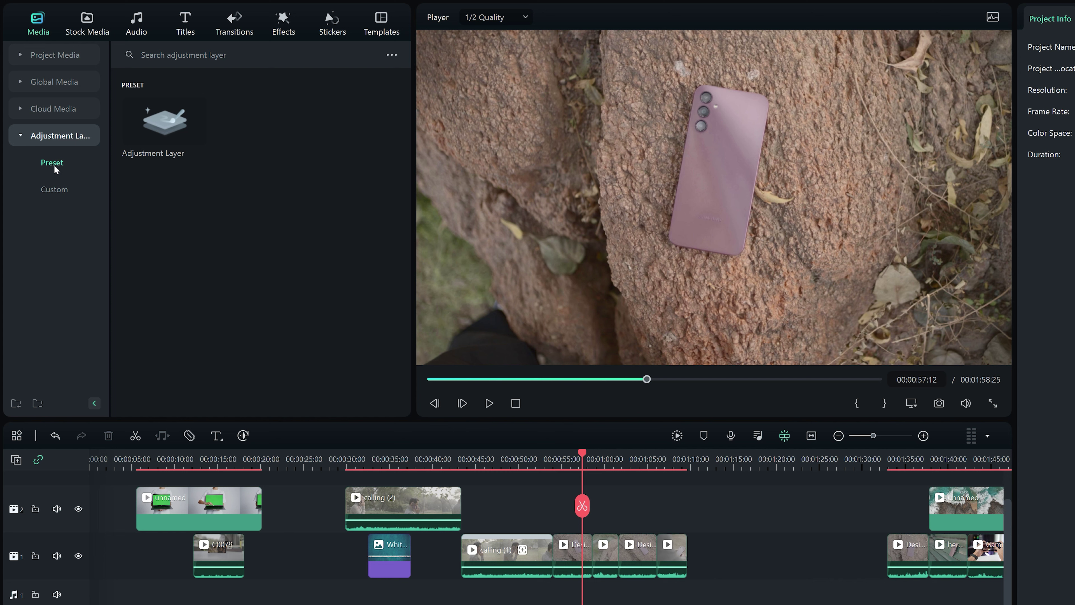
{"action": "left_click", "coordinate": [171, 128]}
{"action": "left_click_drag", "start_coordinate": [171, 127], "coordinate": [685, 514]}
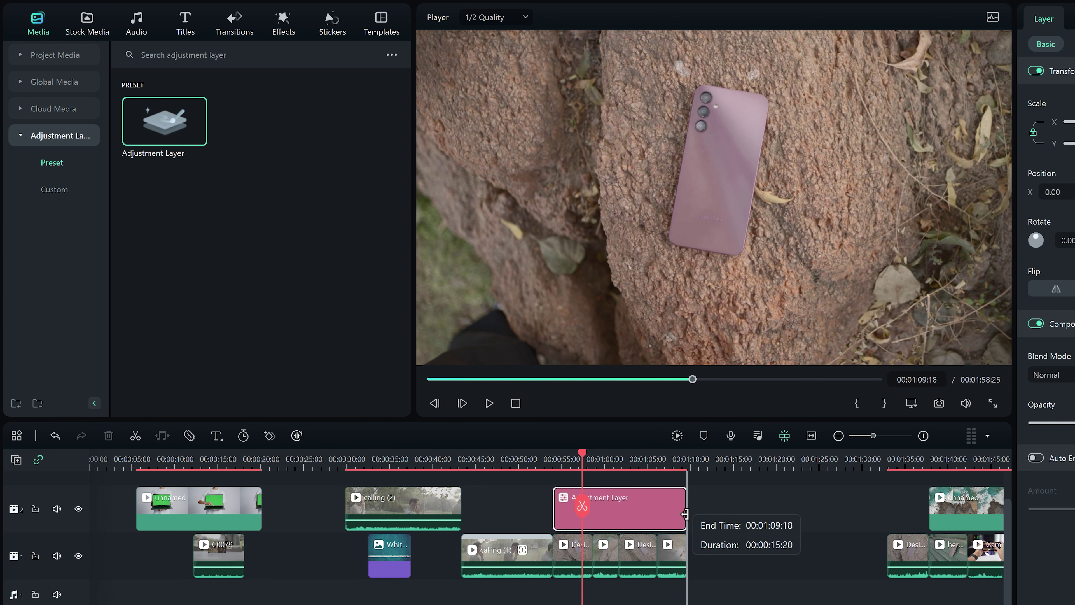
Transfer the first Design clip's effects onto the adjustment layer, removing them from the clip, and scrub through the covered clips.
{"action": "right_click", "coordinate": [574, 545]}
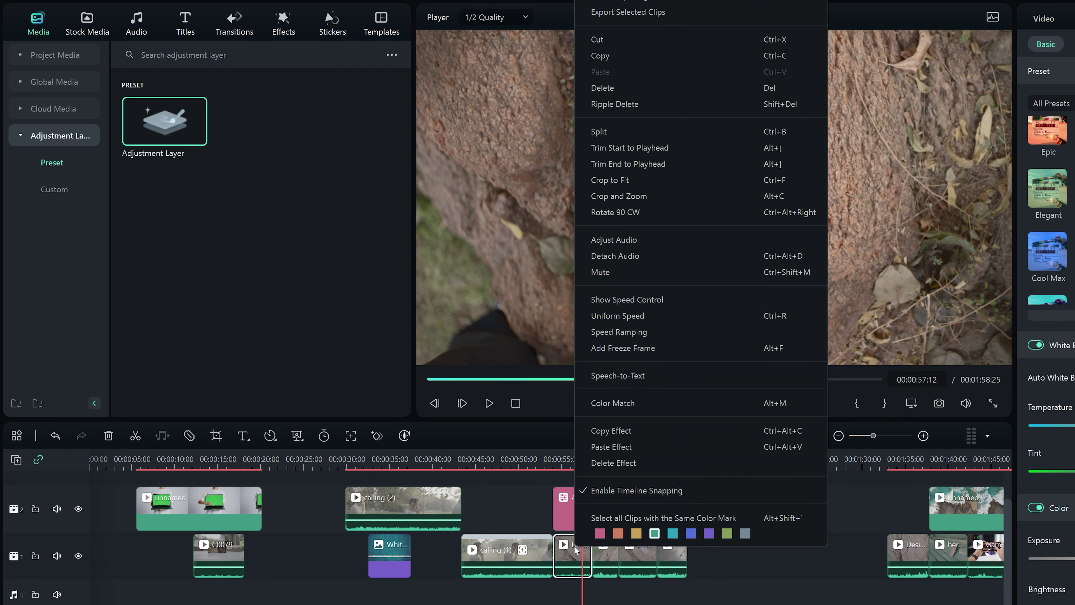
{"action": "left_click", "coordinate": [627, 432]}
{"action": "right_click", "coordinate": [584, 548]}
{"action": "left_click", "coordinate": [635, 466]}
{"action": "left_click", "coordinate": [622, 510]}
{"action": "right_click", "coordinate": [622, 511]}
{"action": "left_click", "coordinate": [674, 378]}
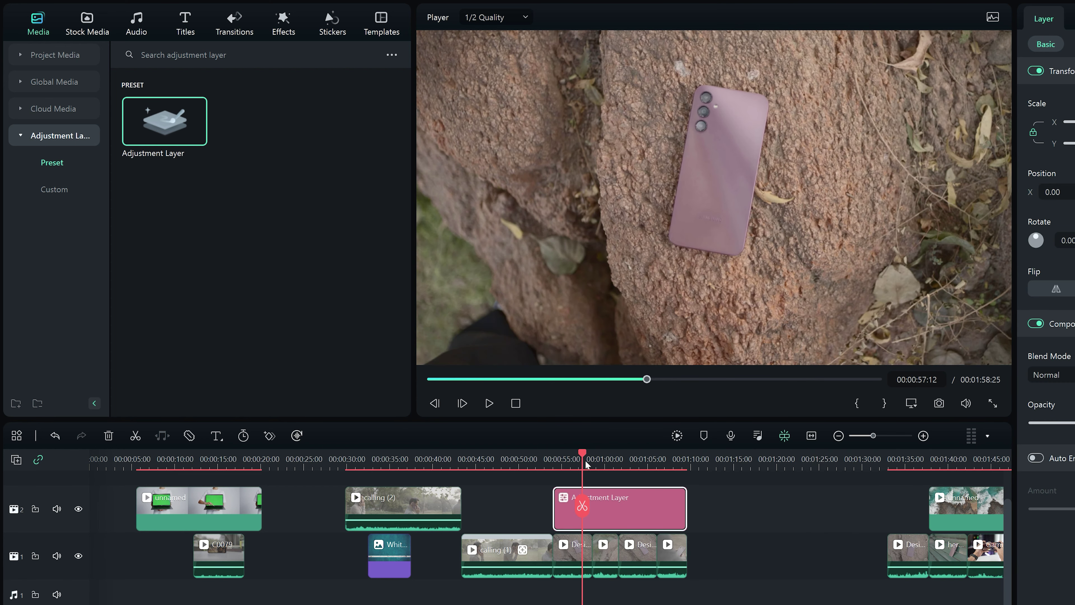
{"action": "left_click_drag", "start_coordinate": [585, 454], "coordinate": [661, 463]}
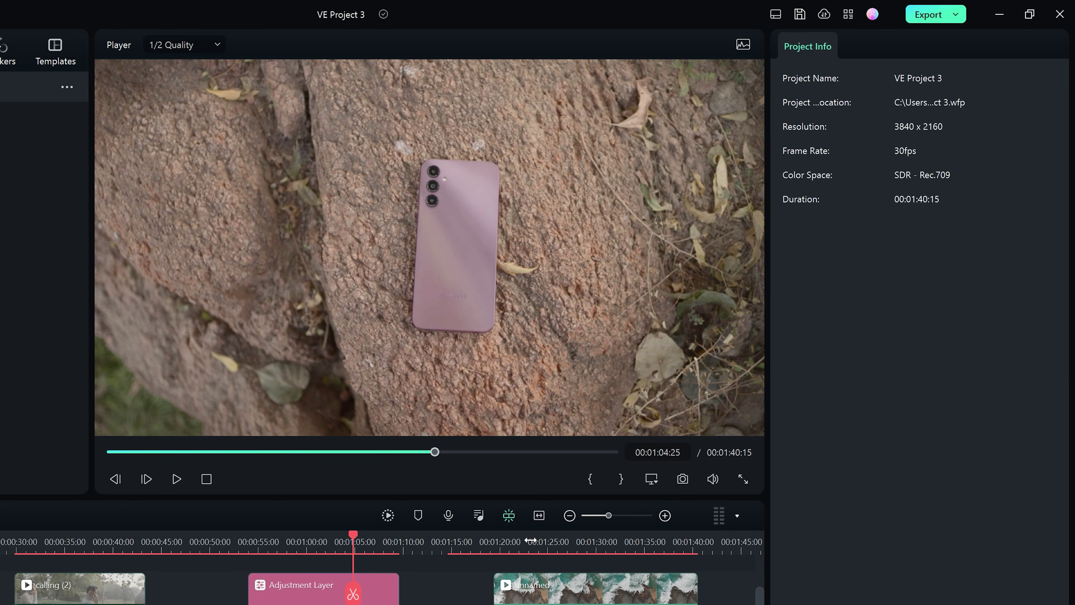
Apply the Hero moment speed ramp to the aerial ocean clip and play the ramped clip.
{"action": "left_click", "coordinate": [530, 541]}
{"action": "left_click", "coordinate": [571, 595]}
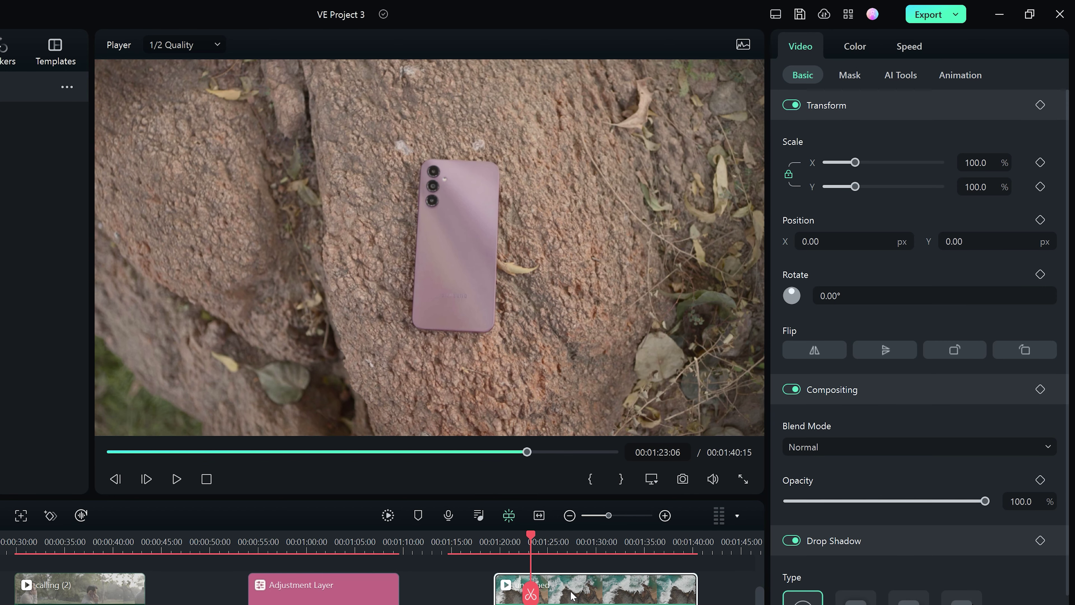
{"action": "left_click", "coordinate": [908, 40]}
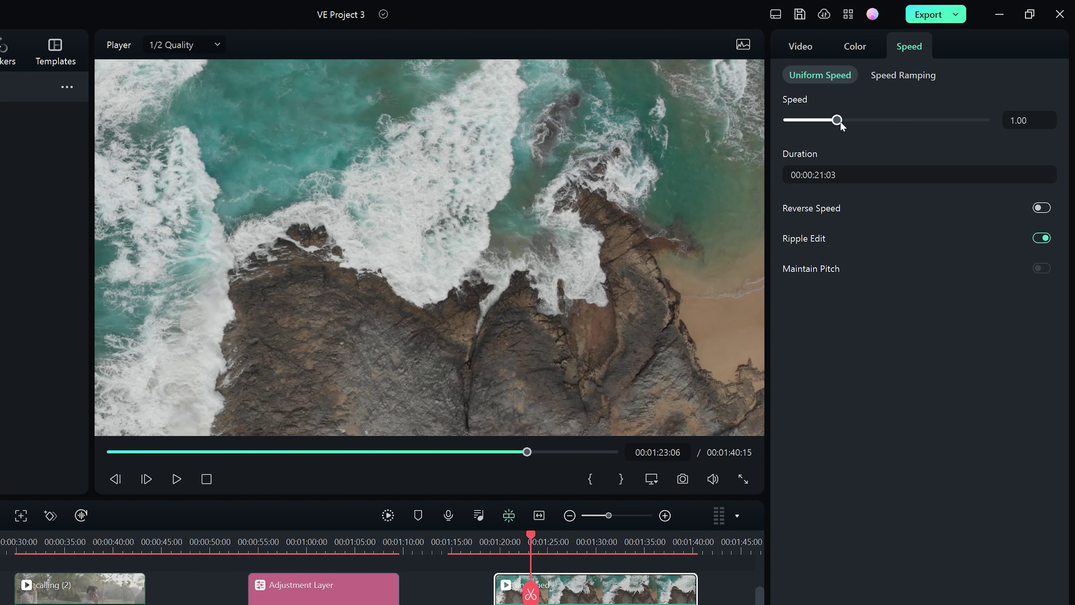
{"action": "left_click", "coordinate": [888, 76]}
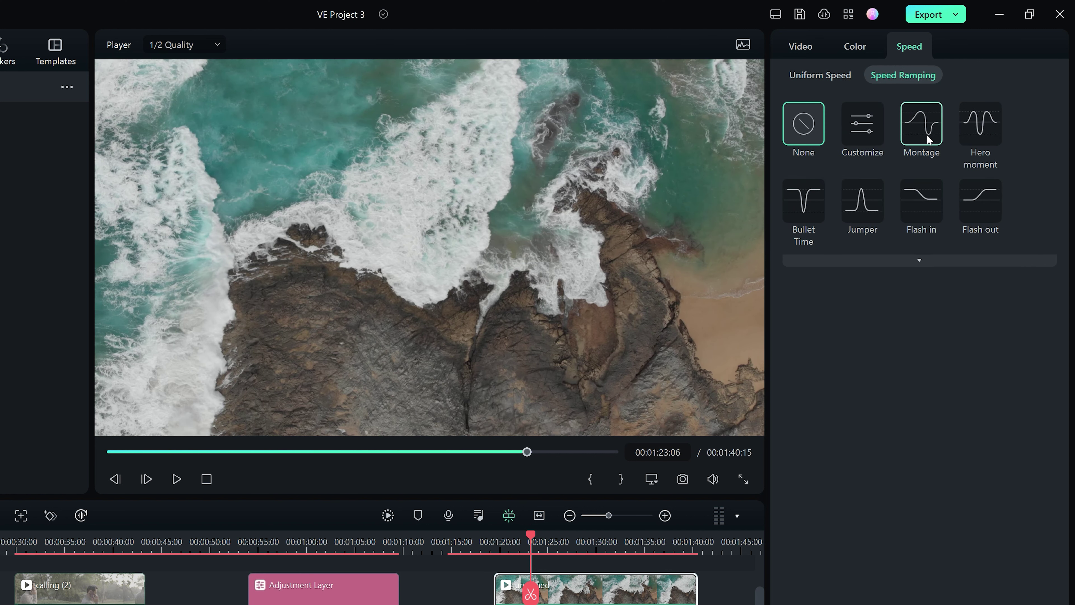
{"action": "left_click", "coordinate": [970, 129]}
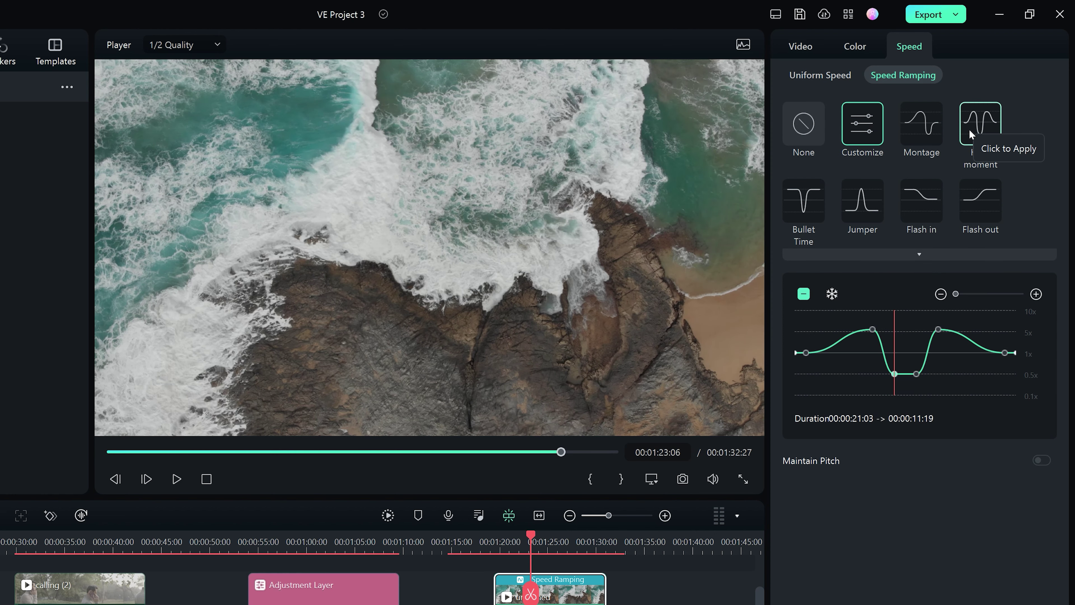
{"action": "left_click", "coordinate": [853, 315]}
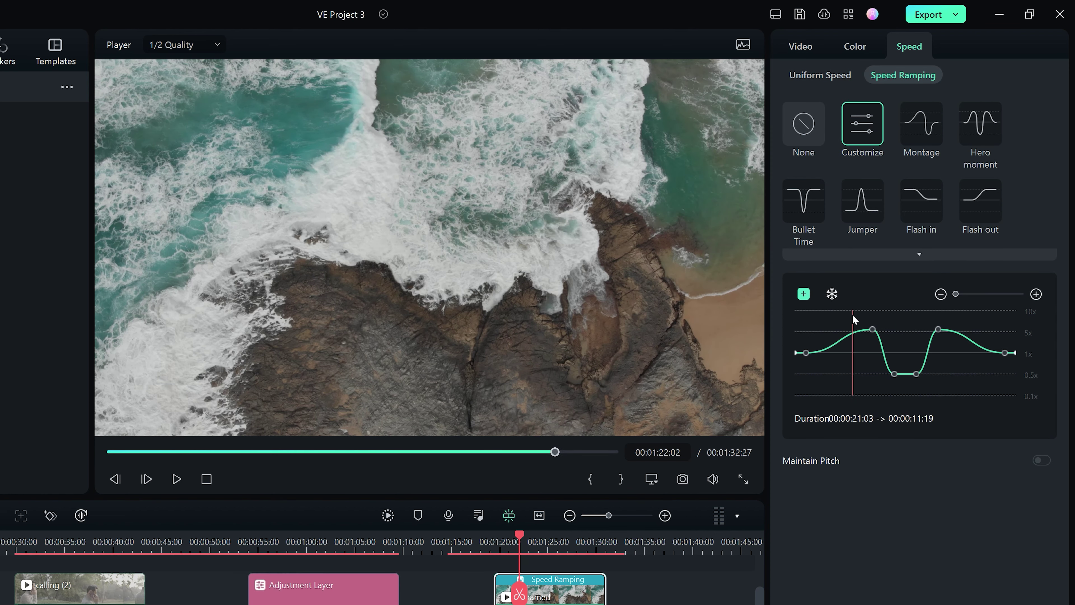
{"action": "key", "text": "space"}
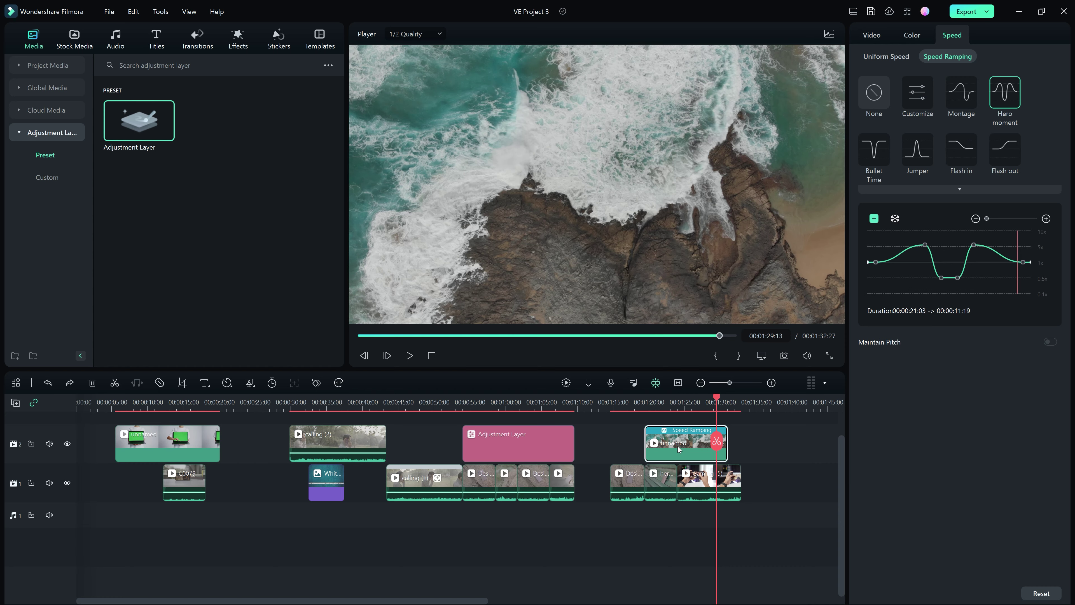
Open the audio settings of the calling (2) clip and examine the available adjustments.
{"action": "left_click", "coordinate": [356, 441]}
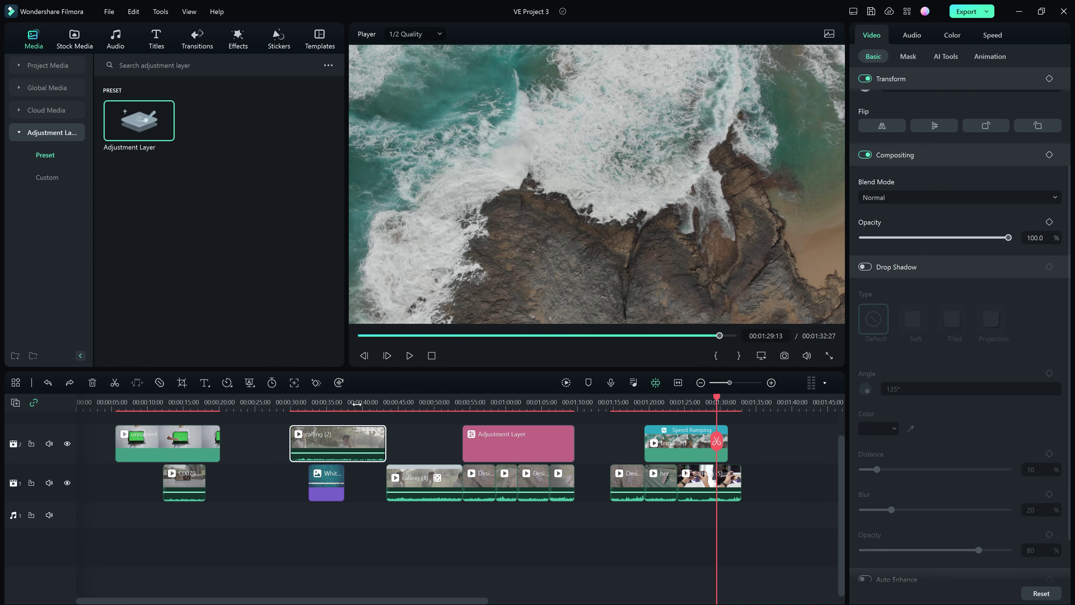
{"action": "left_click", "coordinate": [357, 404]}
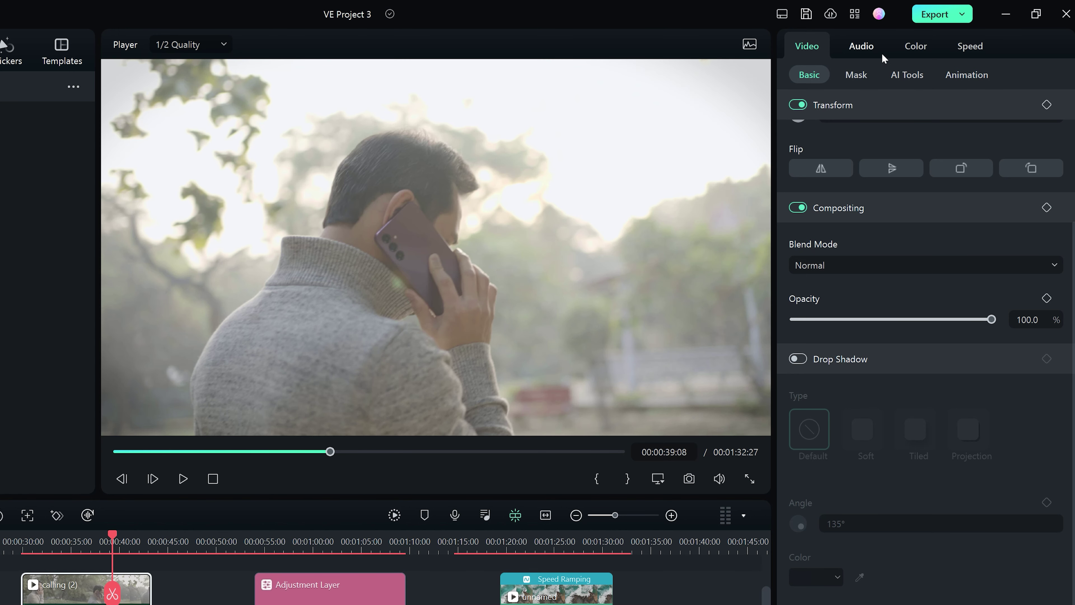
{"action": "left_click", "coordinate": [866, 48]}
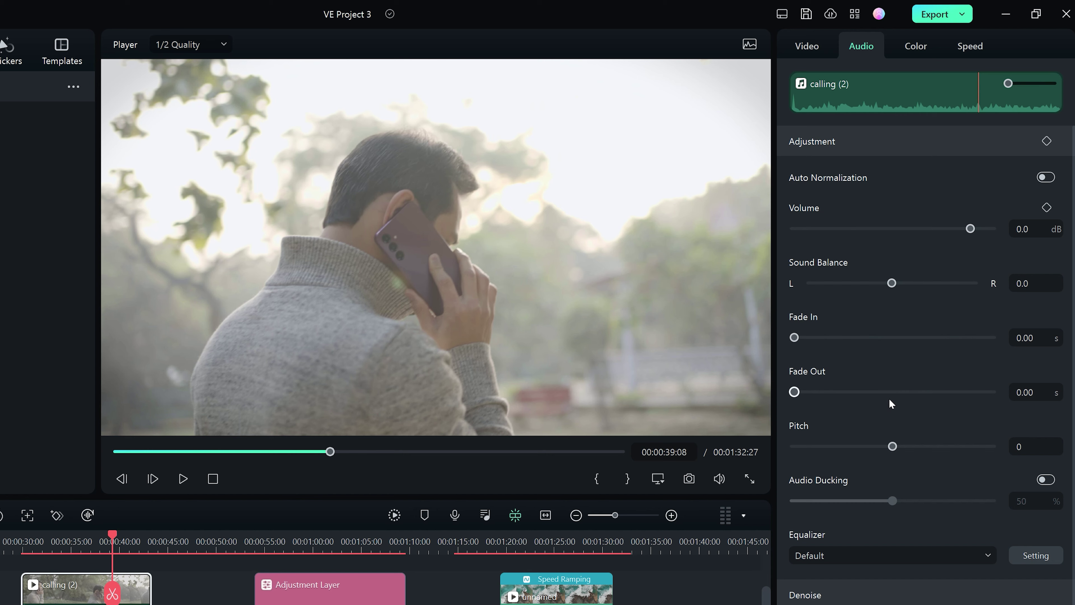
{"action": "scroll", "coordinate": [889, 399], "scroll_direction": "down", "scroll_amount": 2}
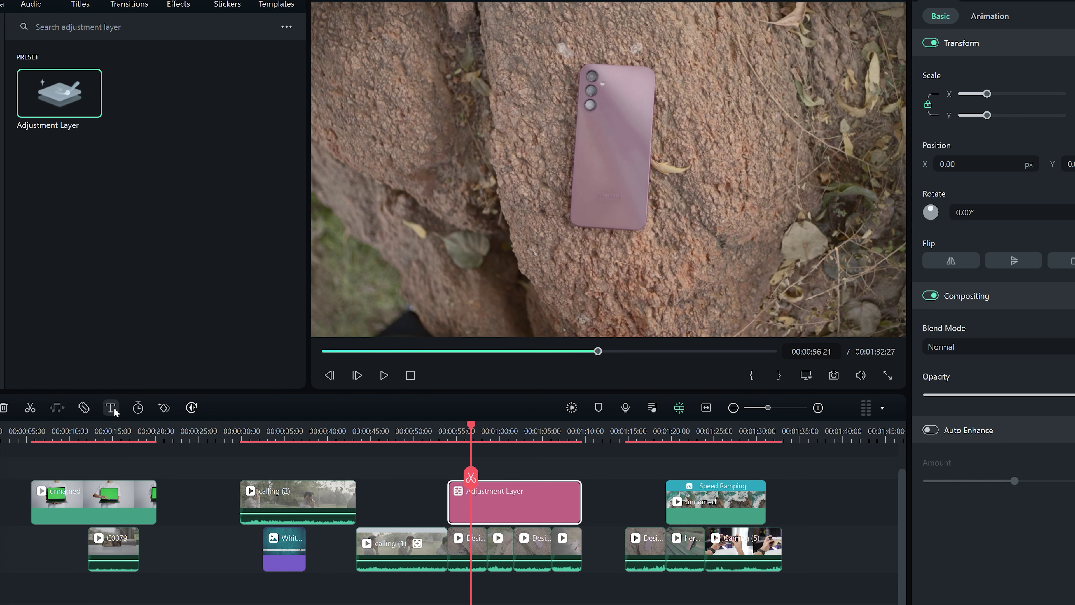
Add a quick text above the adjustment layer at 00:00:56:21, then enlarge and reposition it over the phone shot.
{"action": "left_click", "coordinate": [116, 413]}
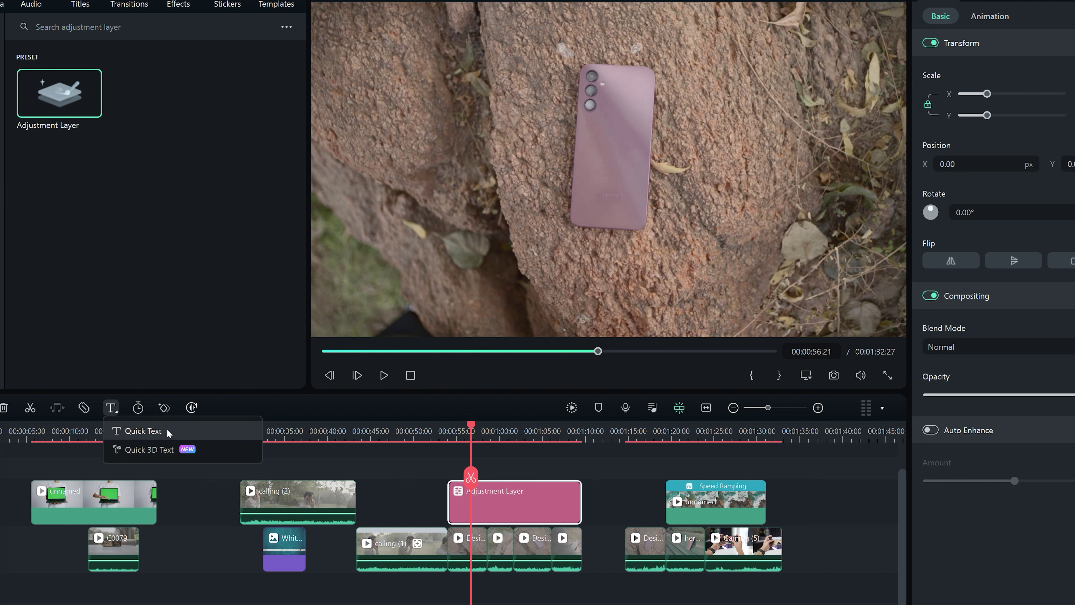
{"action": "left_click", "coordinate": [143, 431]}
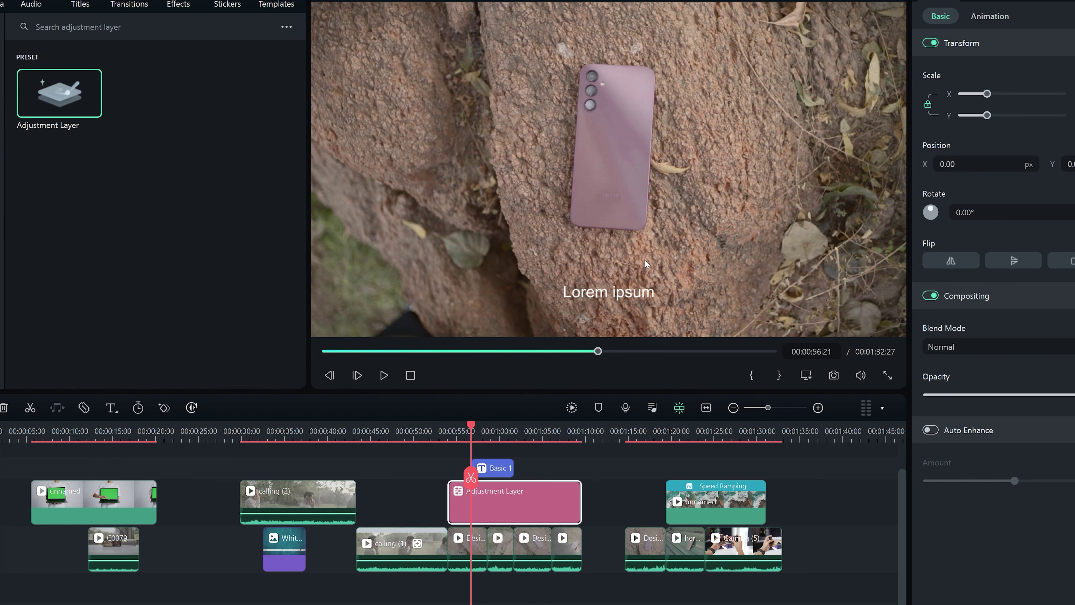
{"action": "left_click", "coordinate": [631, 291]}
{"action": "left_click_drag", "start_coordinate": [655, 279], "coordinate": [765, 253]}
{"action": "left_click_drag", "start_coordinate": [698, 286], "coordinate": [644, 280]}
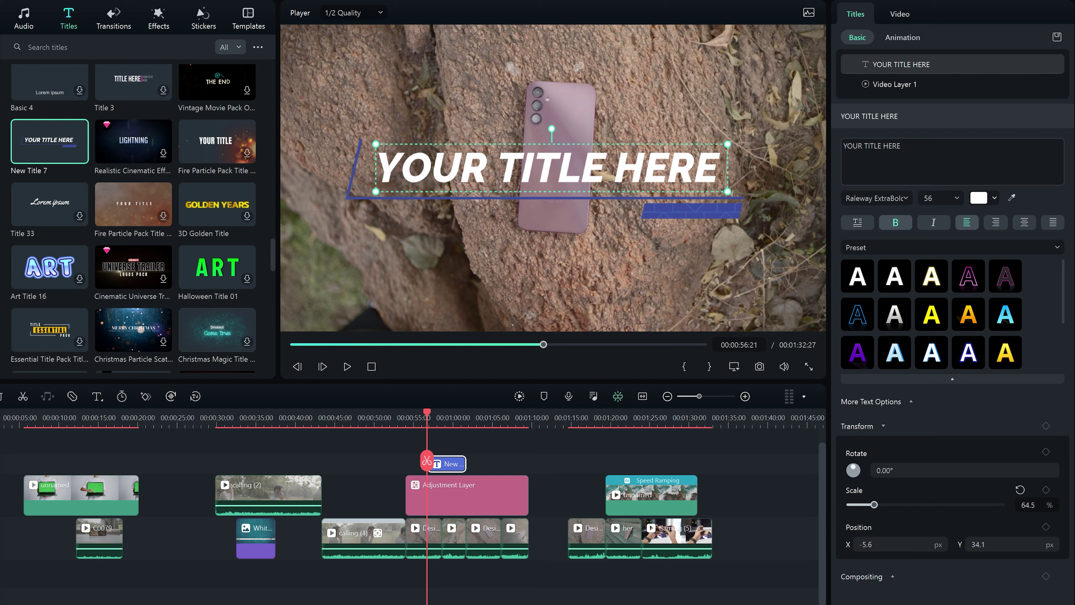
Replace the text of the New Title 7 title with "Something!" and deselect the title.
{"action": "left_click", "coordinate": [910, 148]}
{"action": "key", "text": "ctrl+a"}
{"action": "type", "text": "Something!"}
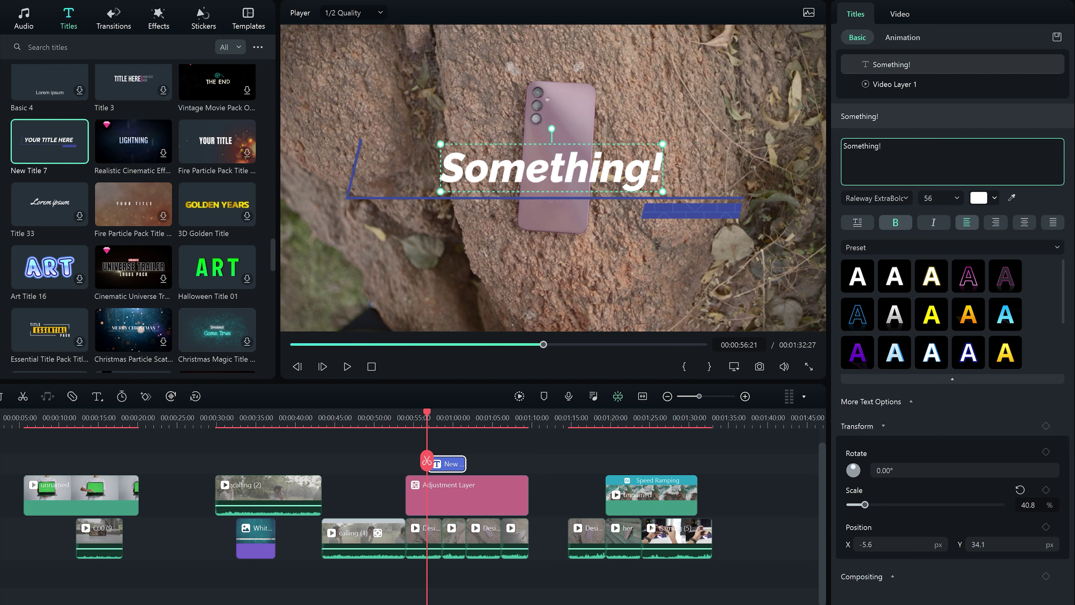
{"action": "left_click", "coordinate": [535, 463]}
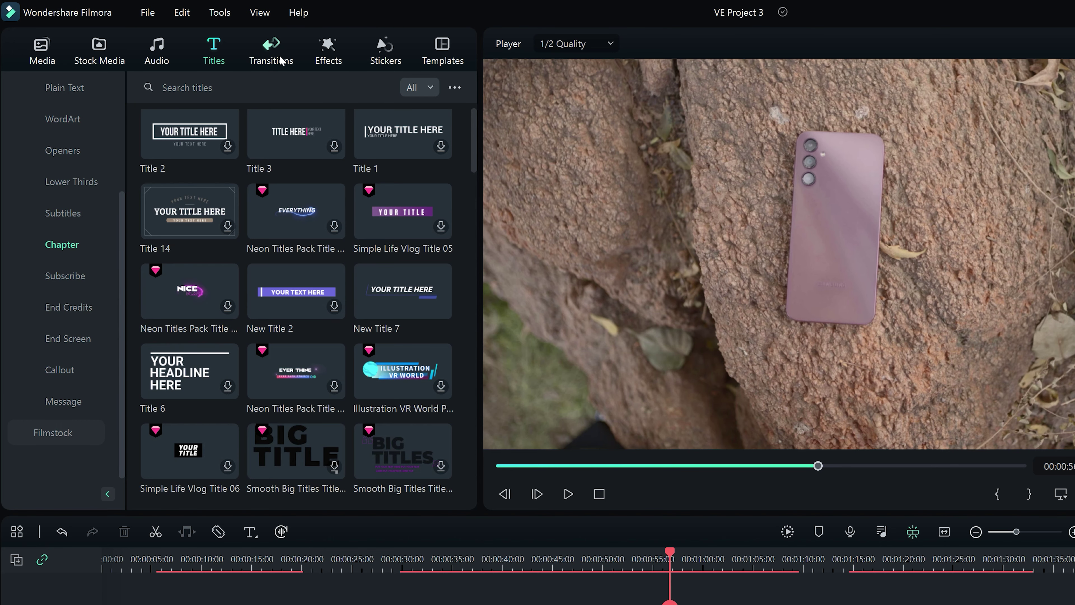
Browse the trending transitions, open the Glitch transitions and filter them to free ones only.
{"action": "left_click", "coordinate": [279, 50]}
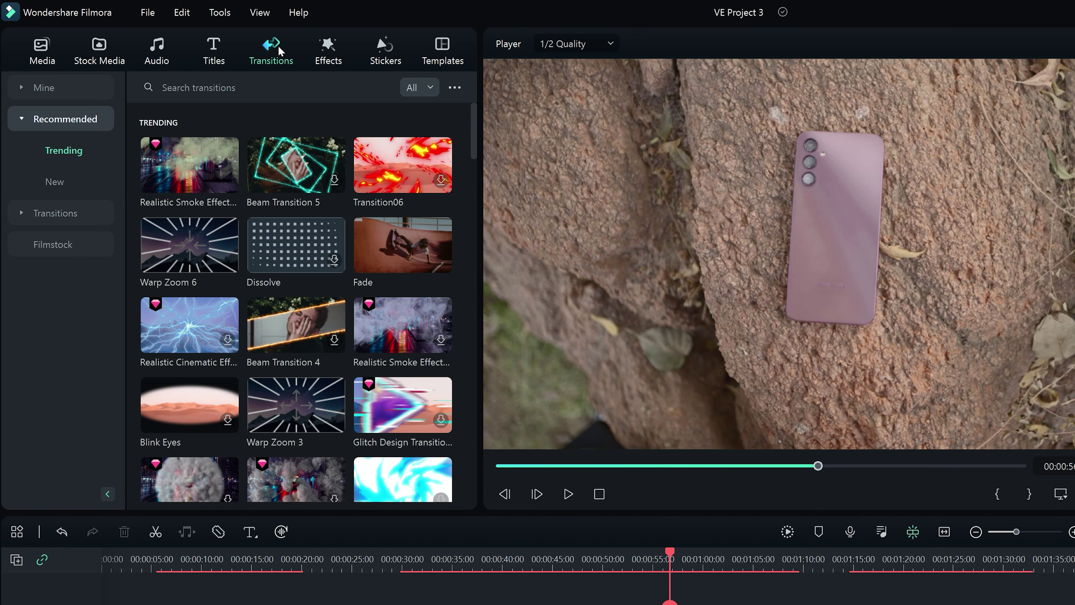
{"action": "scroll", "coordinate": [350, 275], "scroll_direction": "down", "scroll_amount": 8}
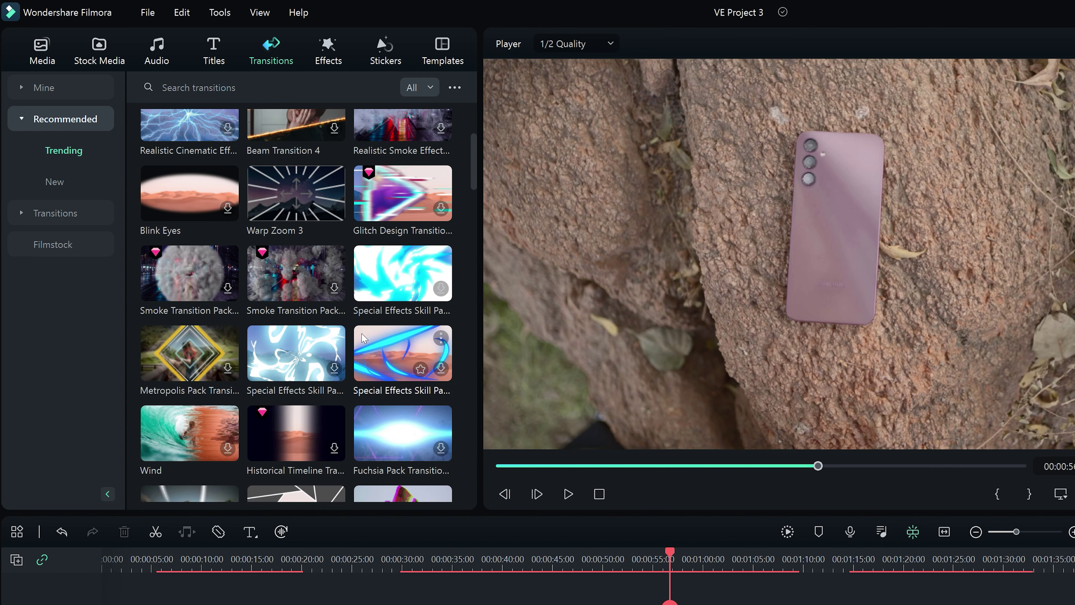
{"action": "scroll", "coordinate": [351, 275], "scroll_direction": "down", "scroll_amount": 12}
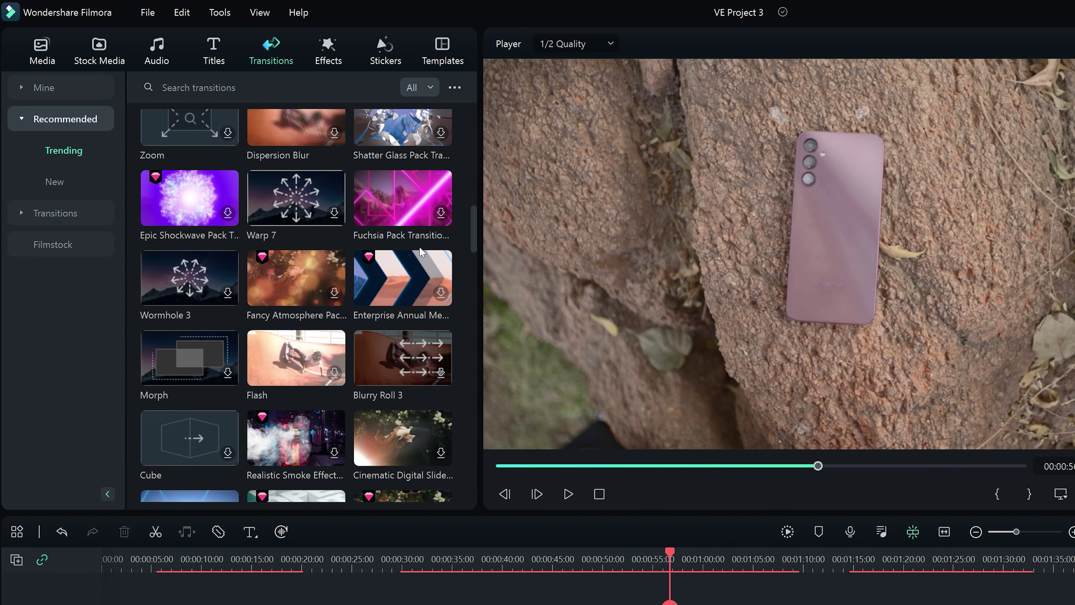
{"action": "left_click", "coordinate": [23, 213]}
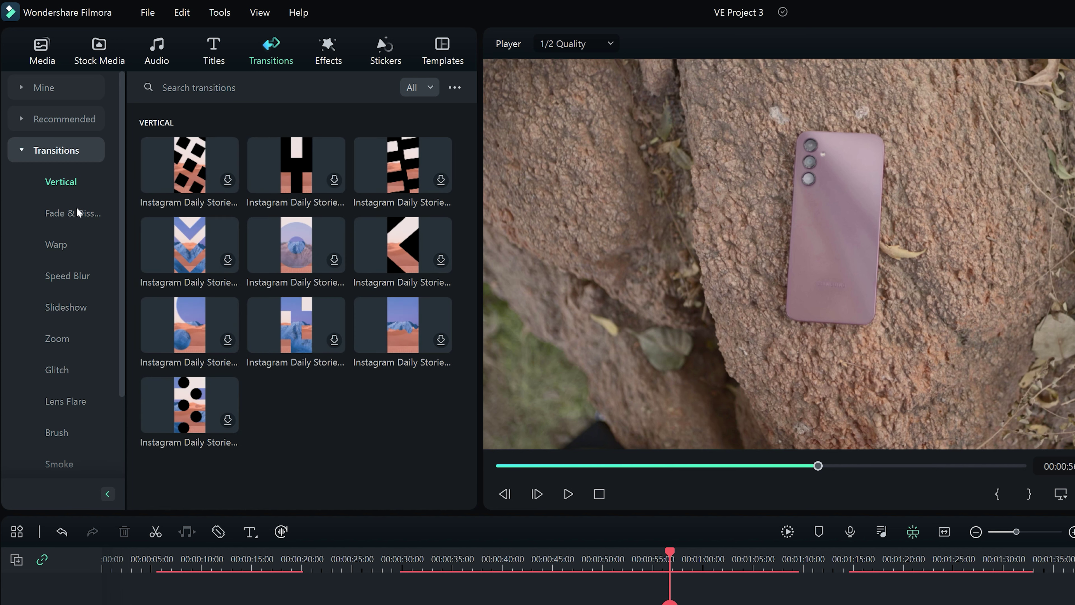
{"action": "scroll", "coordinate": [75, 269], "scroll_direction": "down", "scroll_amount": 3}
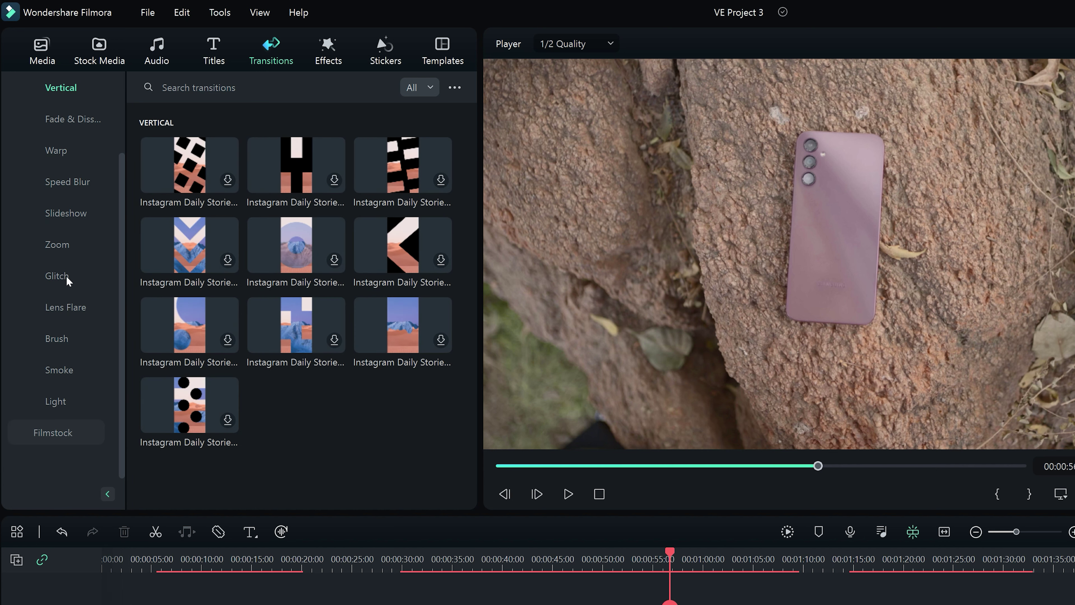
{"action": "left_click", "coordinate": [57, 276]}
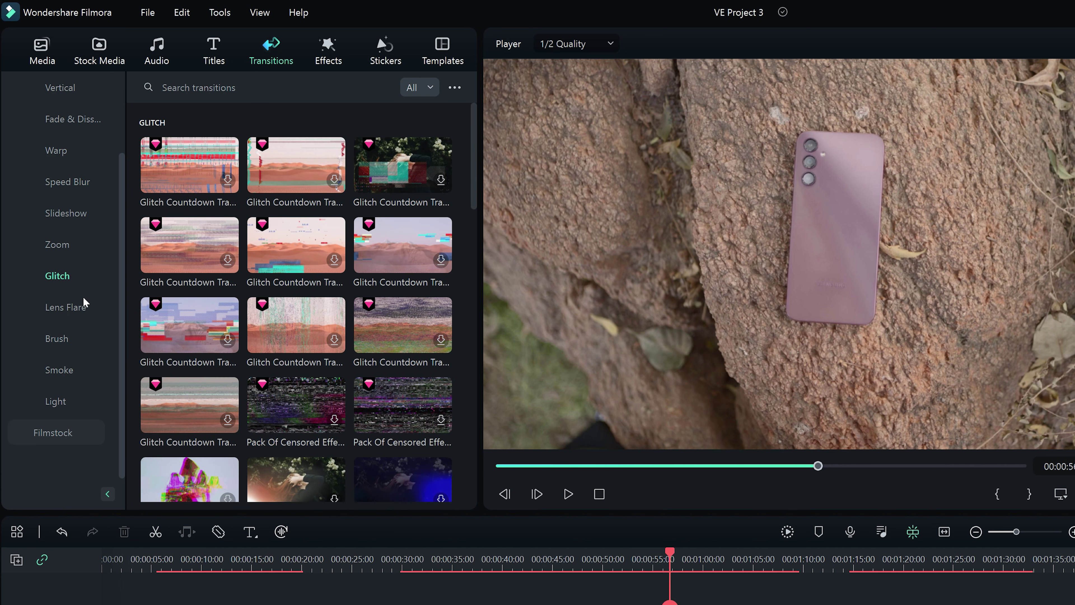
{"action": "left_click", "coordinate": [419, 88]}
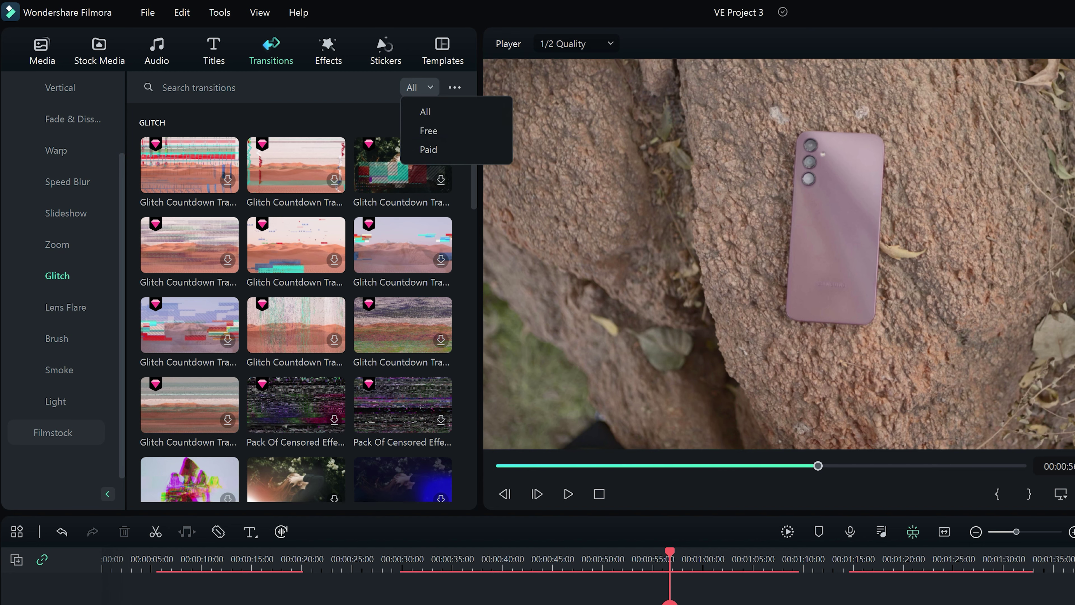
{"action": "left_click", "coordinate": [429, 131]}
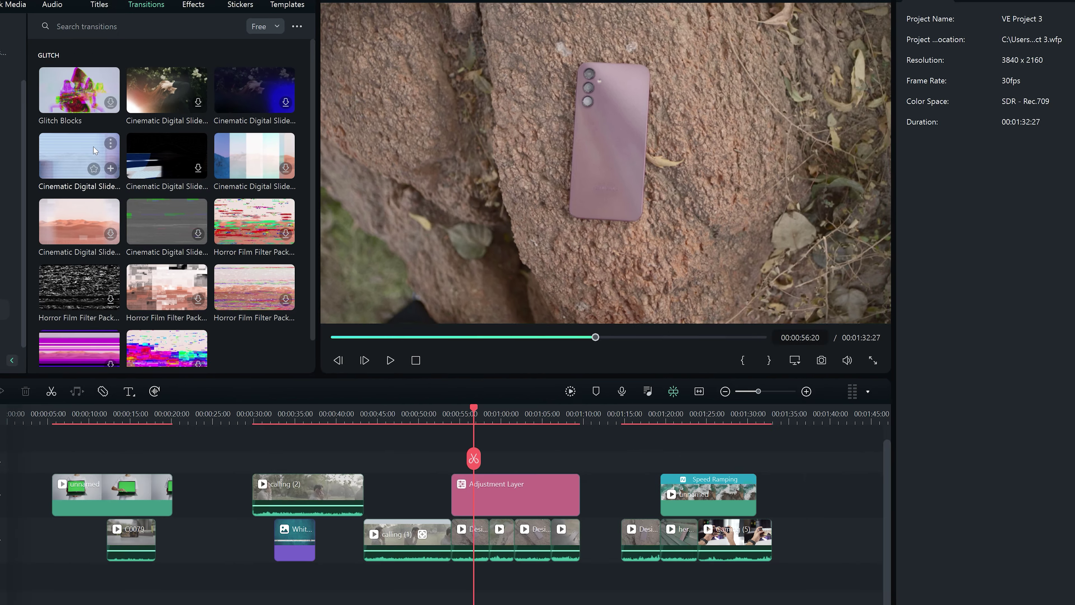
Add the Cinematic Digital Slides glitch transition between the first two Design clips under the adjustment layer and preview it.
{"action": "left_click_drag", "start_coordinate": [94, 150], "coordinate": [492, 549]}
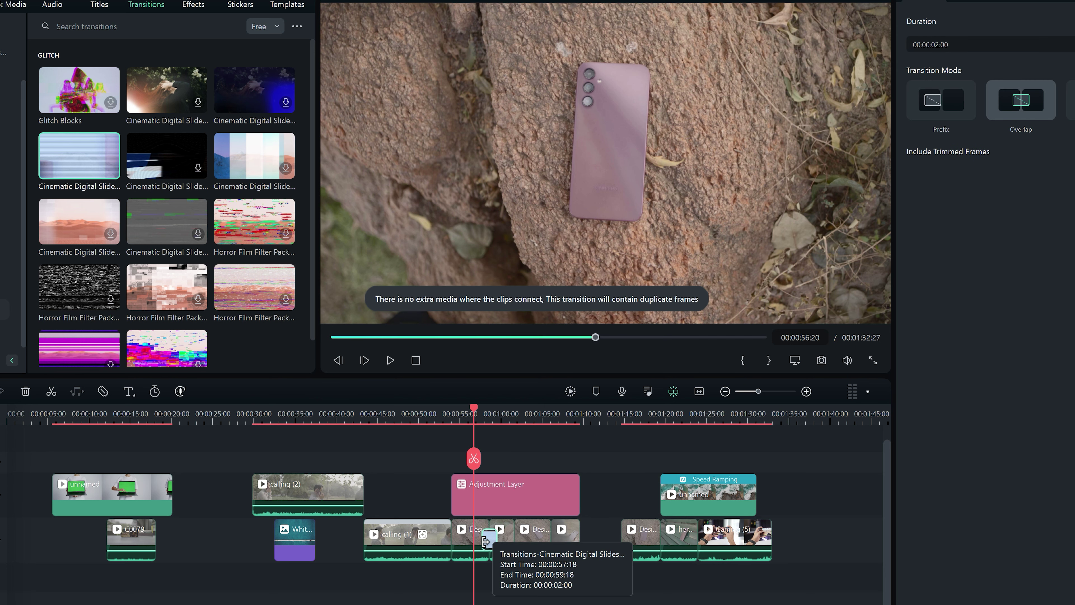
{"action": "key", "text": "space"}
{"action": "left_click", "coordinate": [592, 453]}
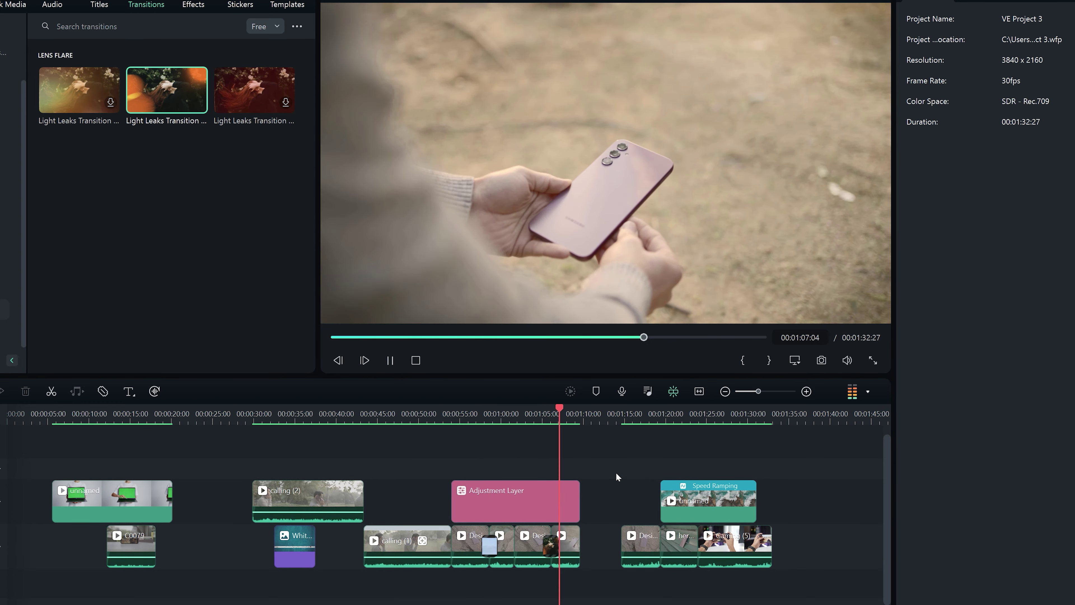
{"action": "key", "text": "space"}
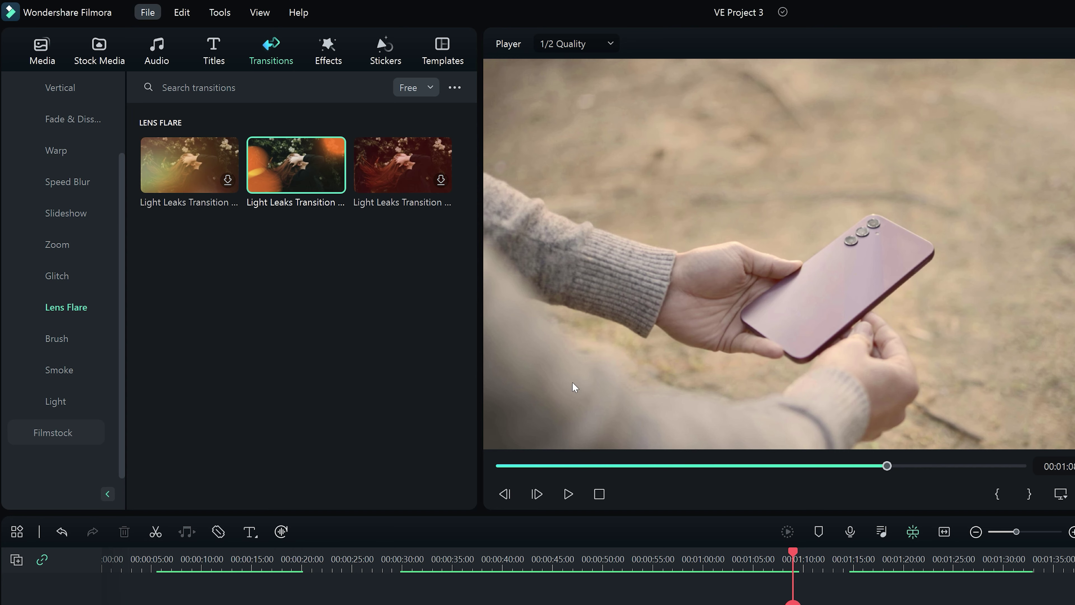
Apply the Glitch Block 2 video effect to the Design footage near the end of the adjustment layer.
{"action": "left_click", "coordinate": [333, 65]}
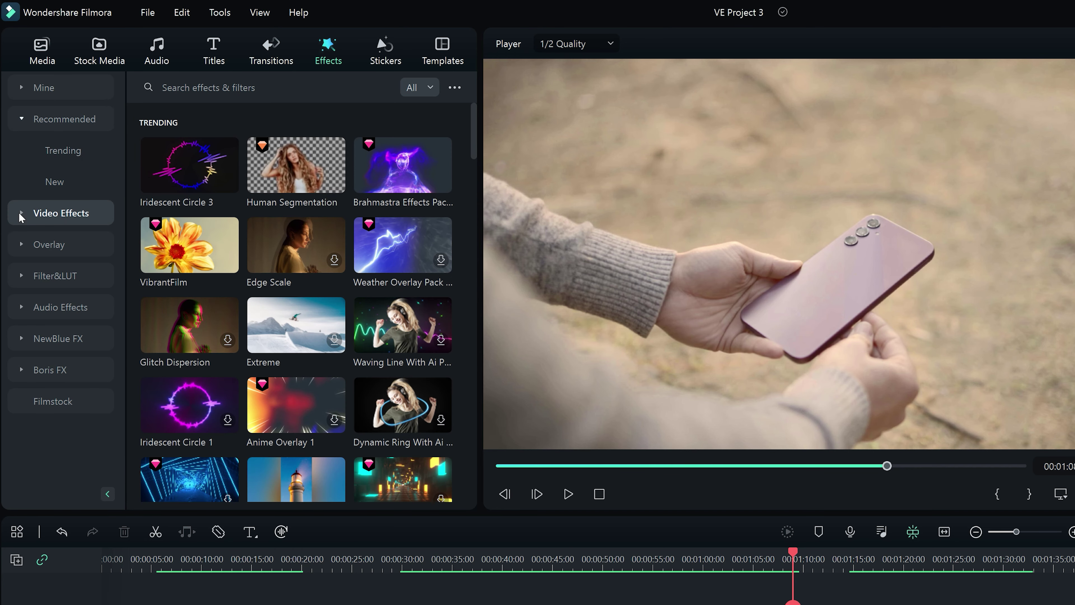
{"action": "left_click", "coordinate": [20, 214]}
{"action": "left_click", "coordinate": [64, 245]}
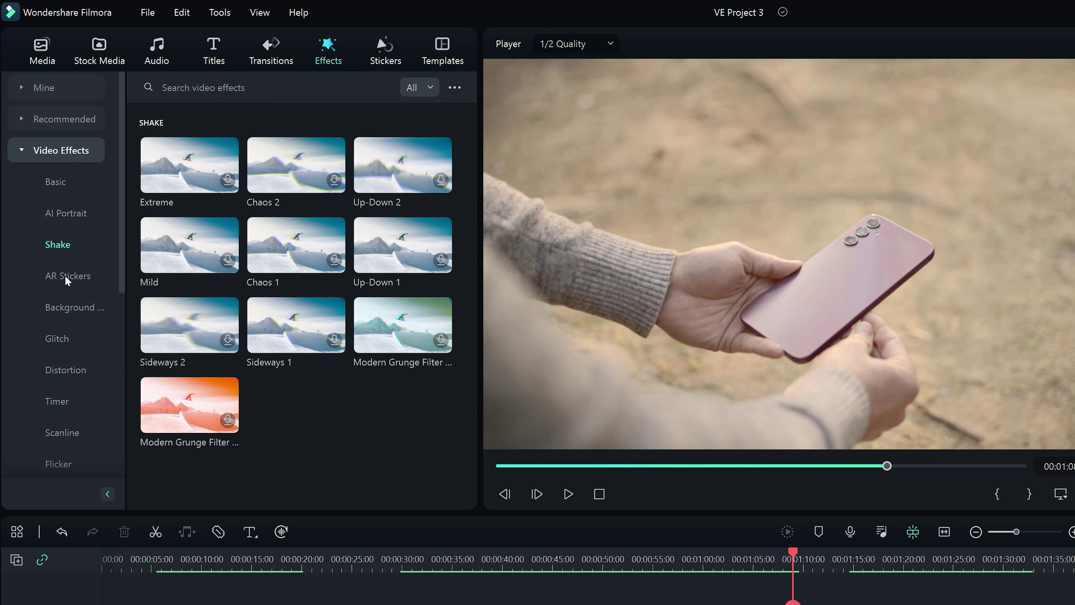
{"action": "scroll", "coordinate": [72, 298], "scroll_direction": "down", "scroll_amount": 3}
{"action": "left_click", "coordinate": [68, 251]}
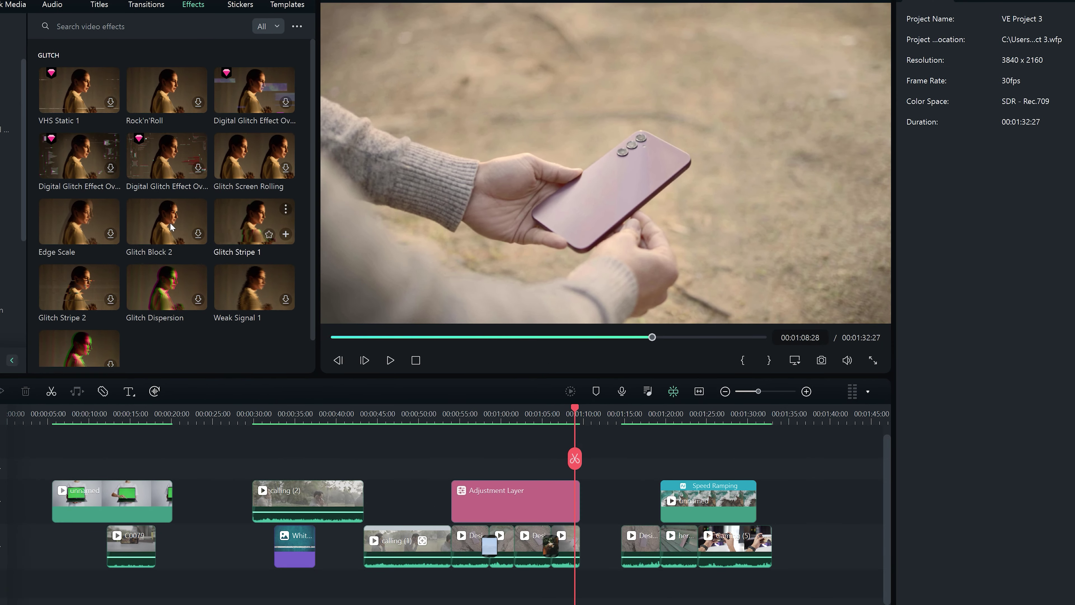
{"action": "left_click_drag", "start_coordinate": [166, 222], "coordinate": [549, 549]}
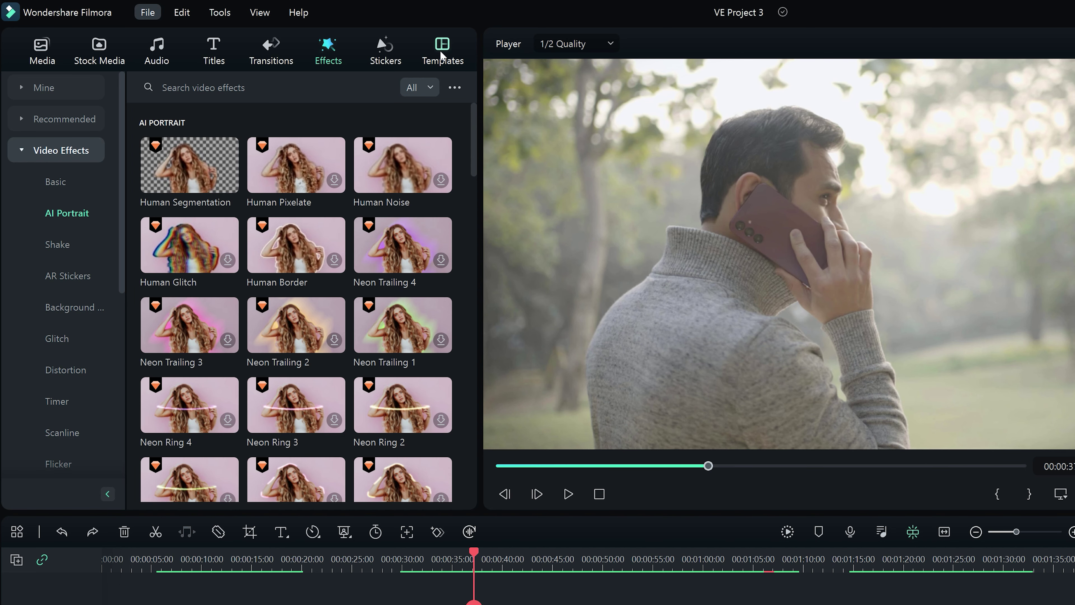
Examine the ready-made project templates in the Cinematic, Hi-Tech and YouTube categories.
{"action": "left_click", "coordinate": [443, 52]}
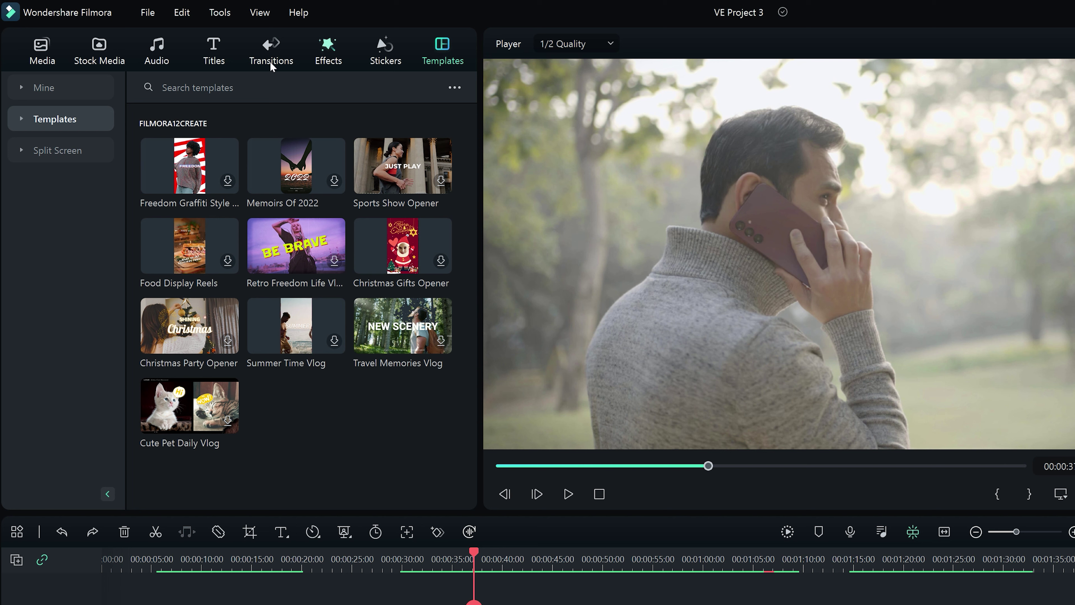
{"action": "left_click", "coordinate": [37, 120]}
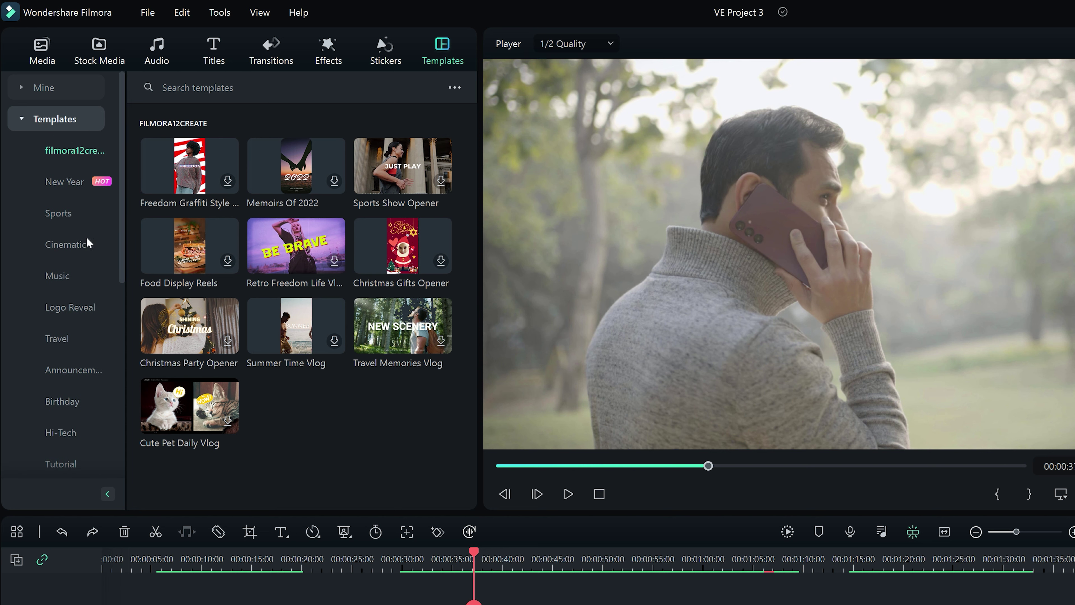
{"action": "left_click", "coordinate": [83, 245]}
{"action": "scroll", "coordinate": [345, 306], "scroll_direction": "down", "scroll_amount": 5}
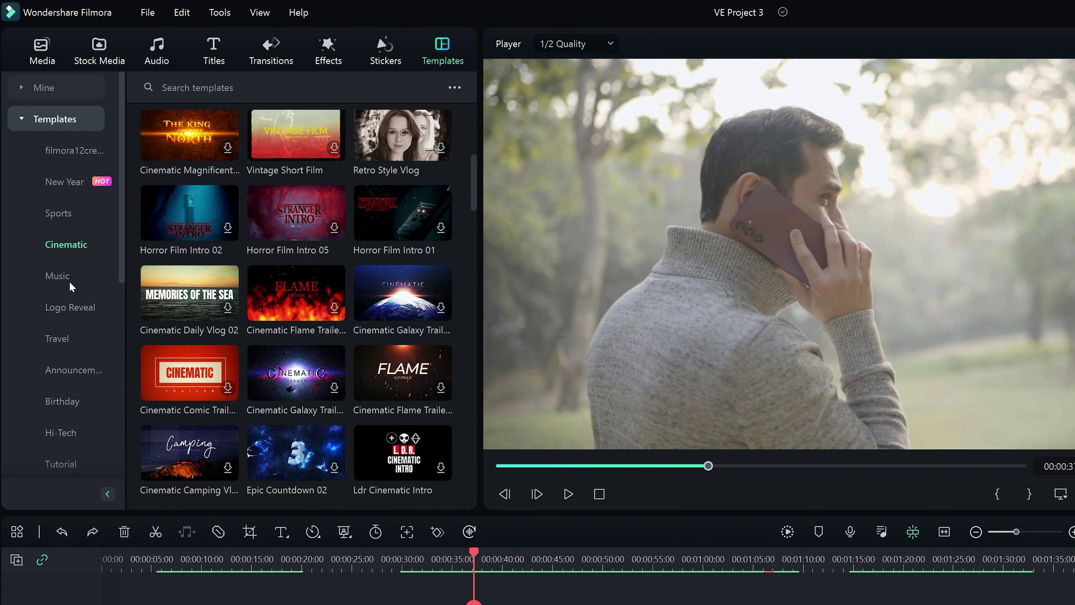
{"action": "scroll", "coordinate": [69, 283], "scroll_direction": "down", "scroll_amount": 5}
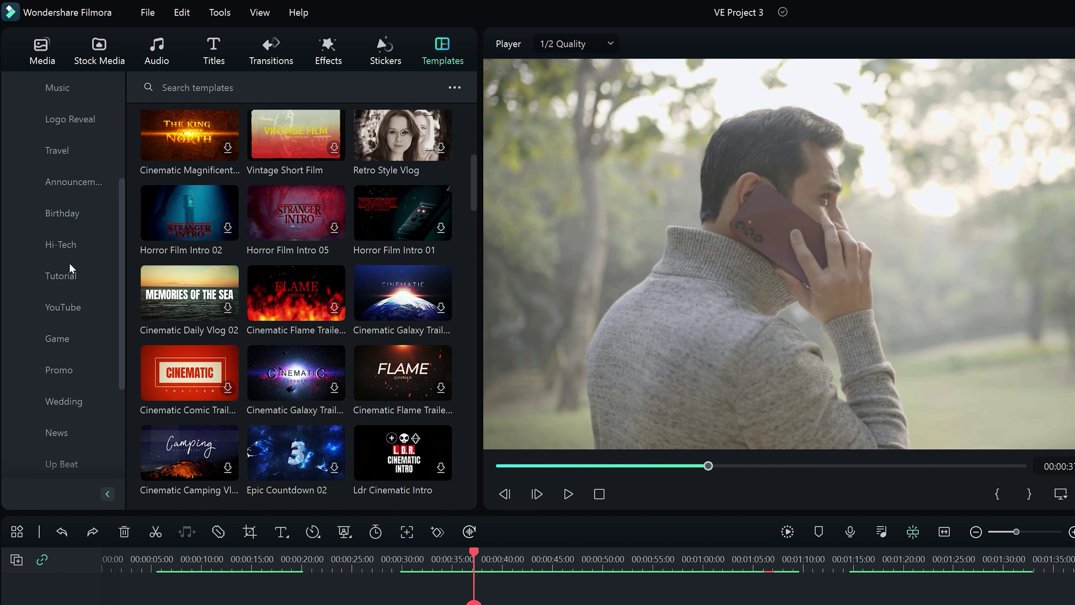
{"action": "left_click", "coordinate": [68, 248]}
{"action": "scroll", "coordinate": [68, 248], "scroll_direction": "down", "scroll_amount": 3}
{"action": "left_click", "coordinate": [69, 219]}
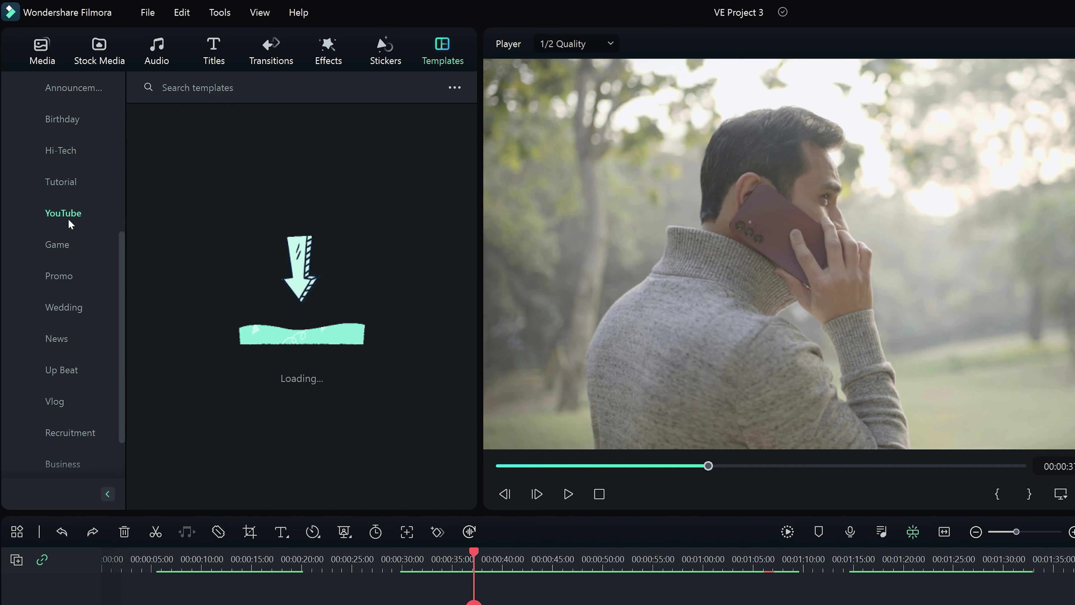
Browse the YouTube project templates and search the template library for travel.
{"action": "scroll", "coordinate": [379, 312], "scroll_direction": "down", "scroll_amount": 1}
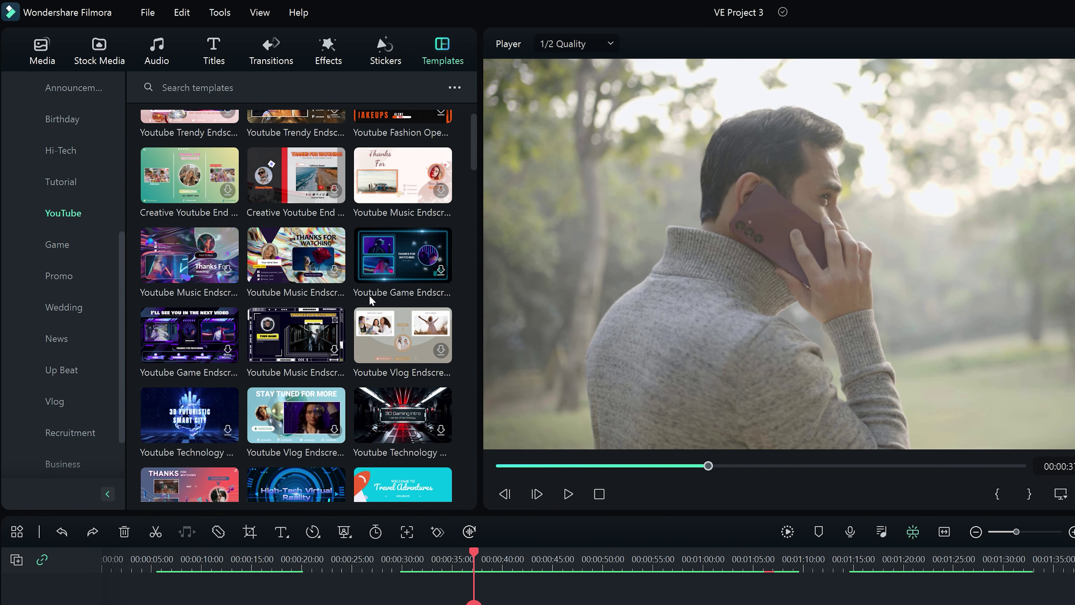
{"action": "scroll", "coordinate": [279, 270], "scroll_direction": "down", "scroll_amount": 1}
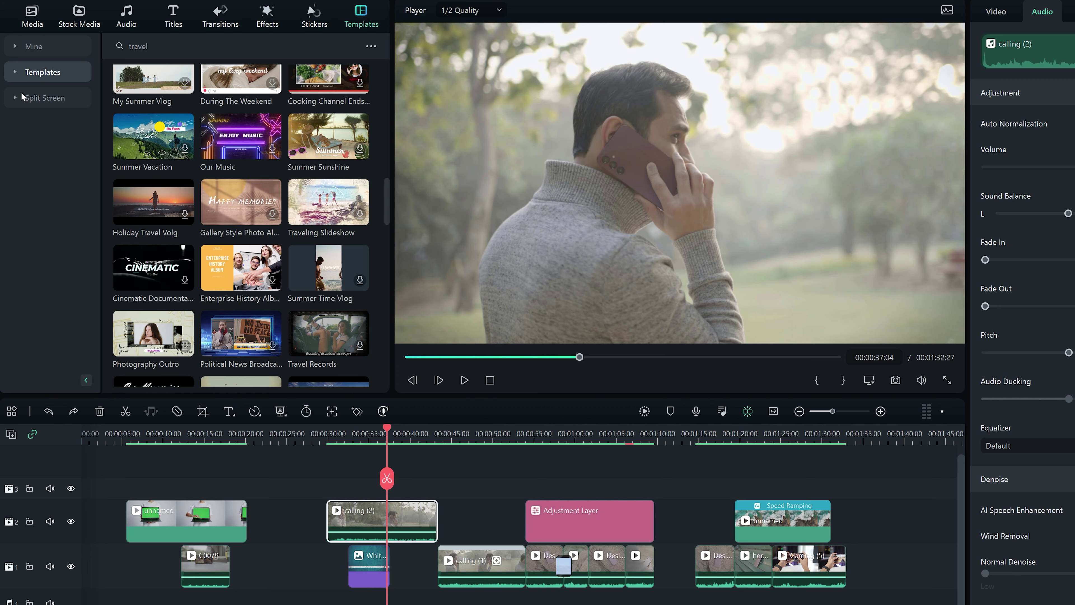
Add a three-column split screen at the timeline's end, fill its panes with a calling clip, C0079 and Design (6), and preview it.
{"action": "left_click", "coordinate": [17, 98]}
{"action": "left_click_drag", "start_coordinate": [241, 191], "coordinate": [897, 521]}
{"action": "left_click_drag", "start_coordinate": [241, 93], "coordinate": [635, 176]}
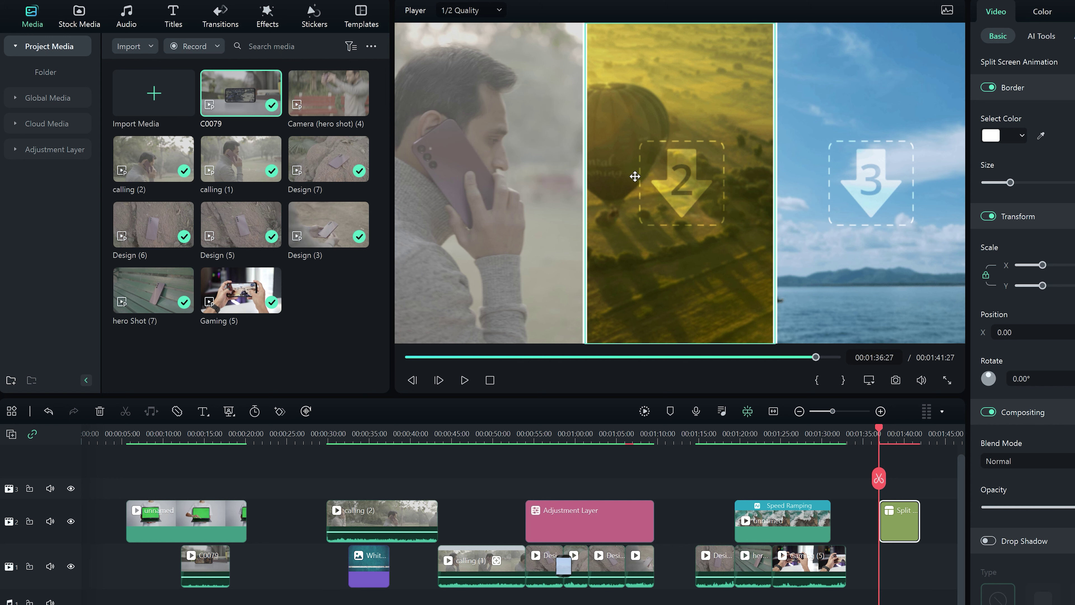
{"action": "left_click_drag", "start_coordinate": [154, 225], "coordinate": [792, 210]}
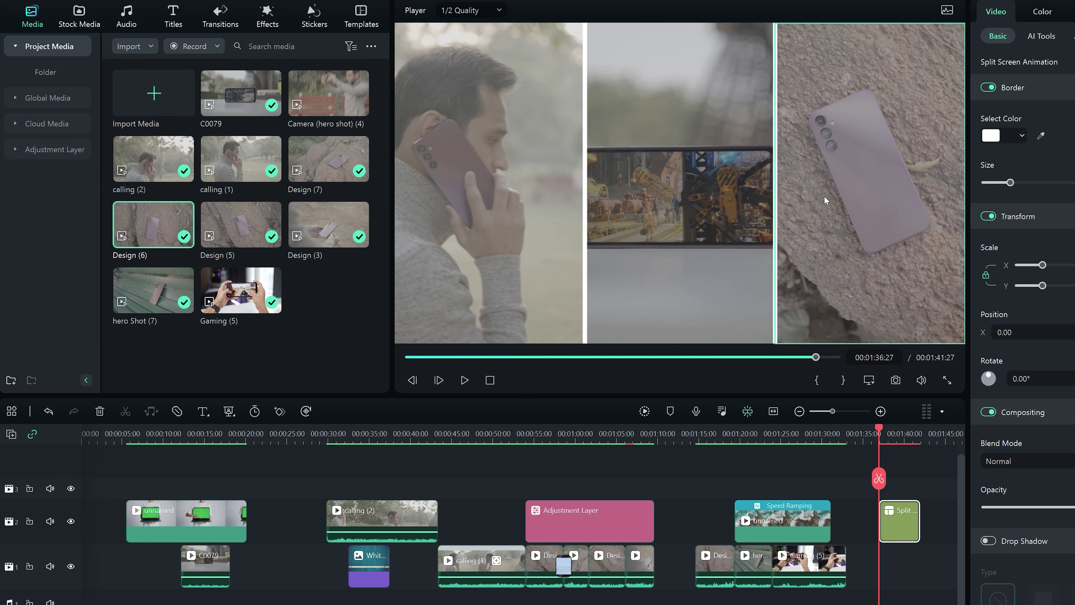
{"action": "key", "text": "space"}
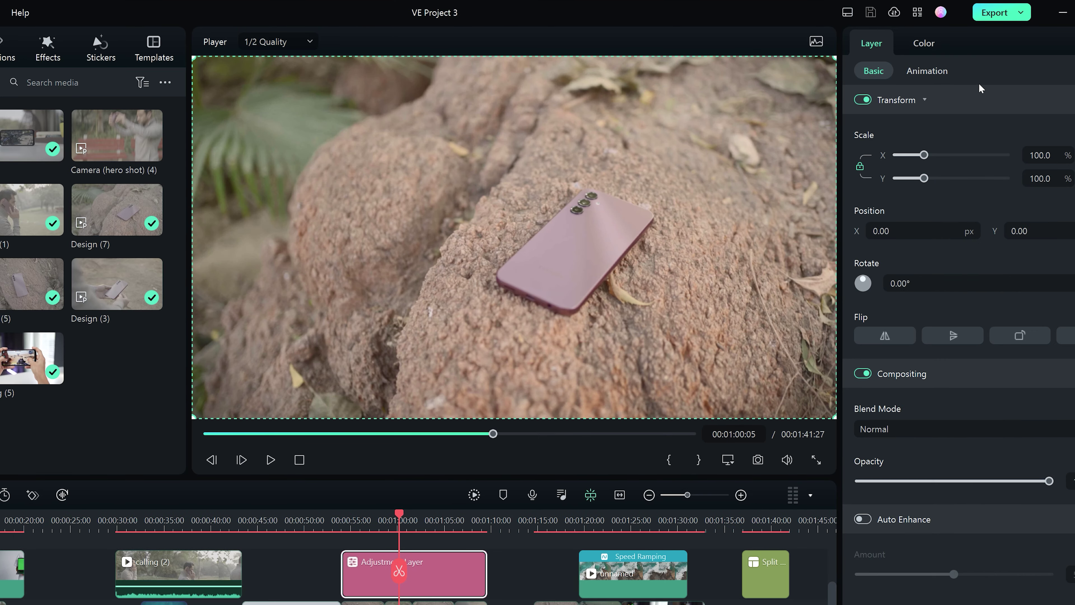
Open the export settings for creating a video from the whole project.
{"action": "left_click", "coordinate": [1028, 15]}
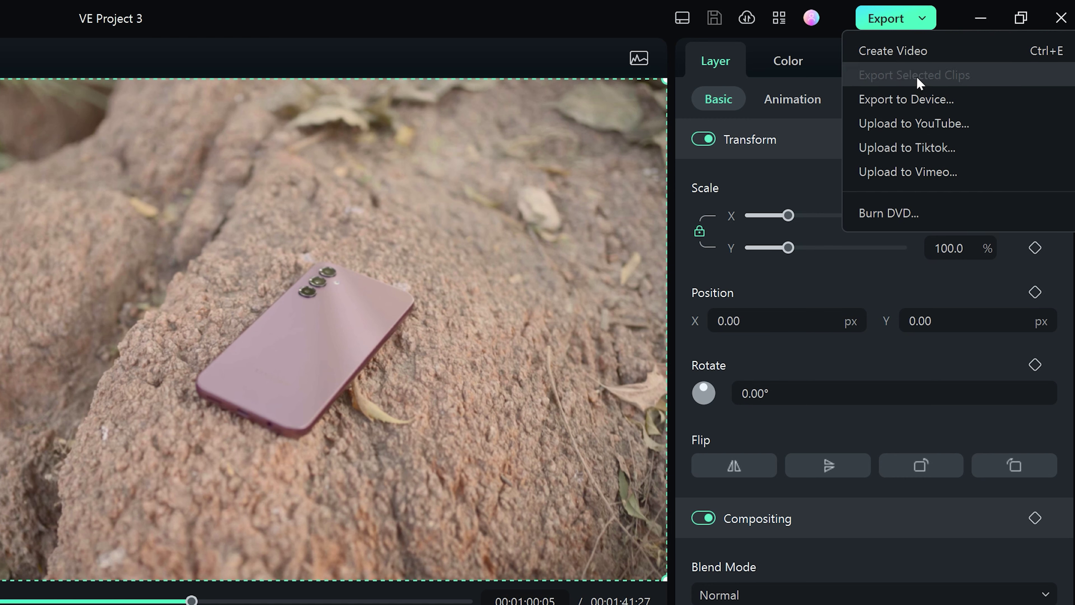
{"action": "left_click", "coordinate": [917, 58]}
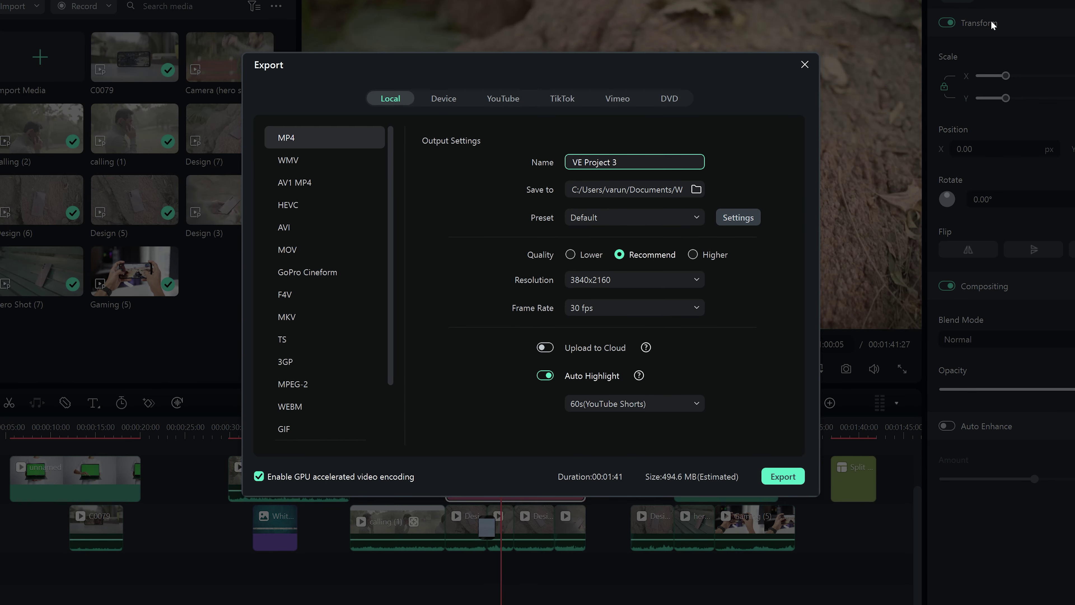